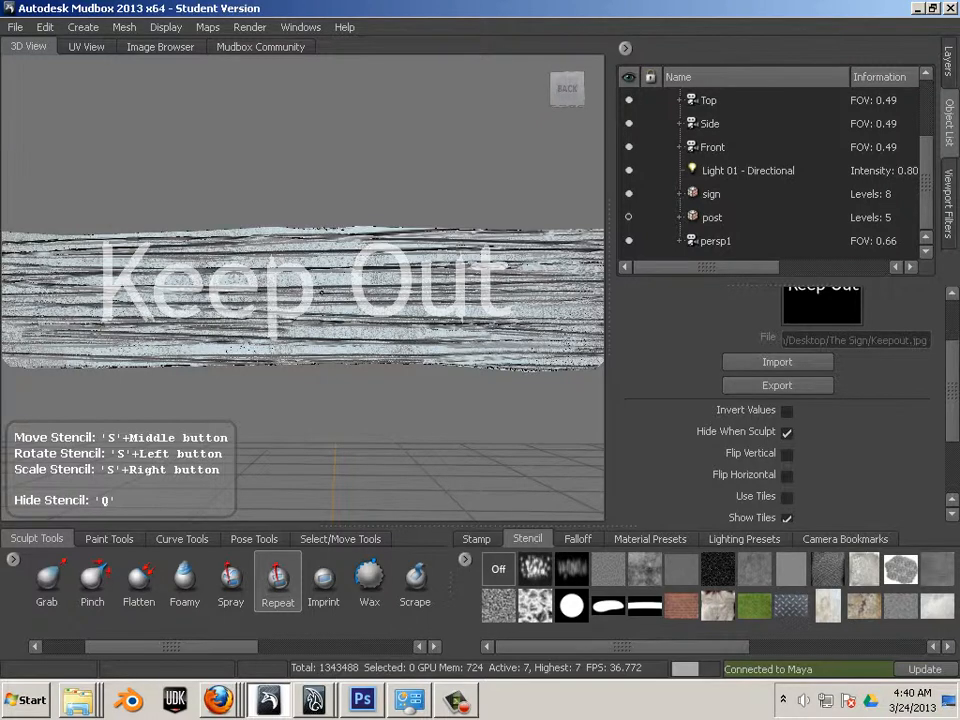
Position the Keep Out stencil so that its lettering runs across the front face of the sign board.
mouse_move(322, 292)
left_mouse_down()
mouse_move(362, 295)
mouse_move(296, 293)
mouse_move(312, 293)
mouse_move(310, 301)
left_mouse_up()
mouse_move(310, 301)
right_mouse_down()
mouse_move(384, 315)
mouse_move(302, 304)
right_mouse_up()
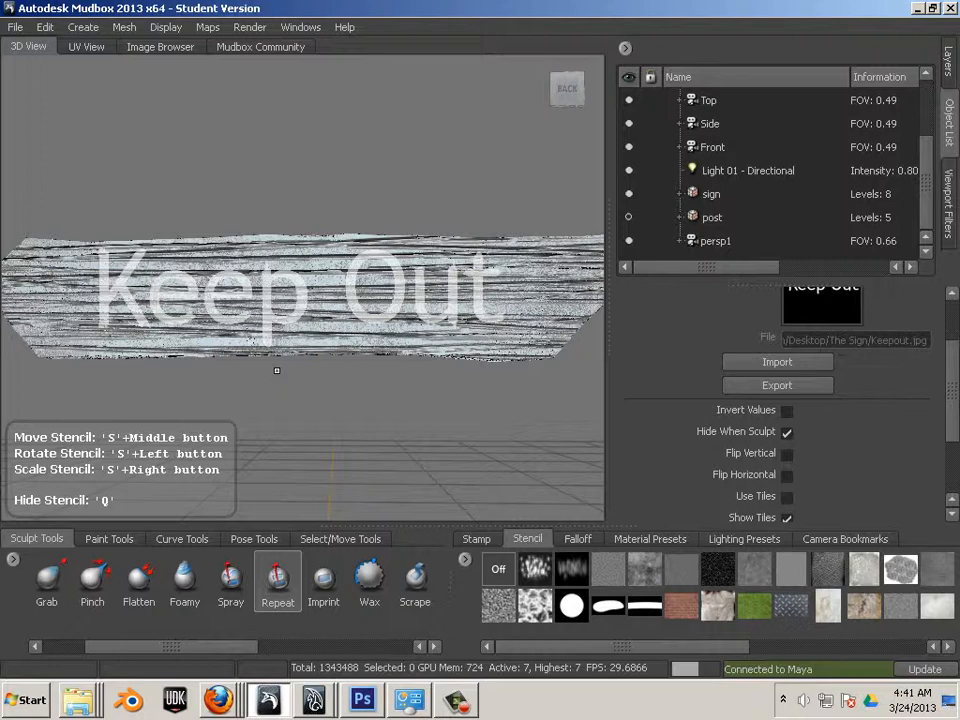
key("q")
key("q")
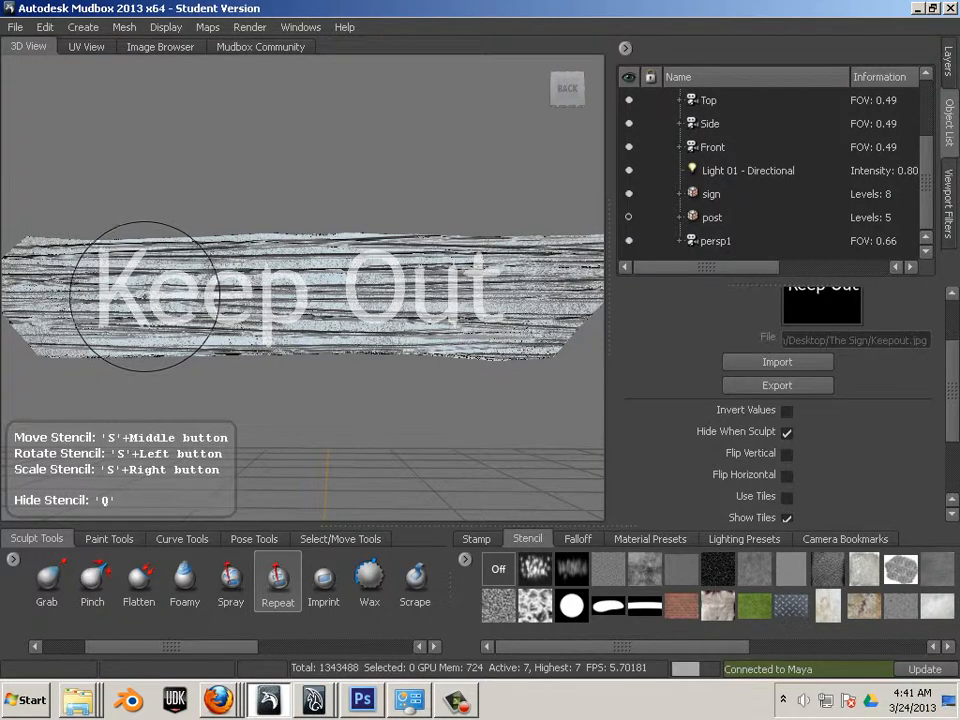
left_click_drag(195, 316, 193, 319, "alt")
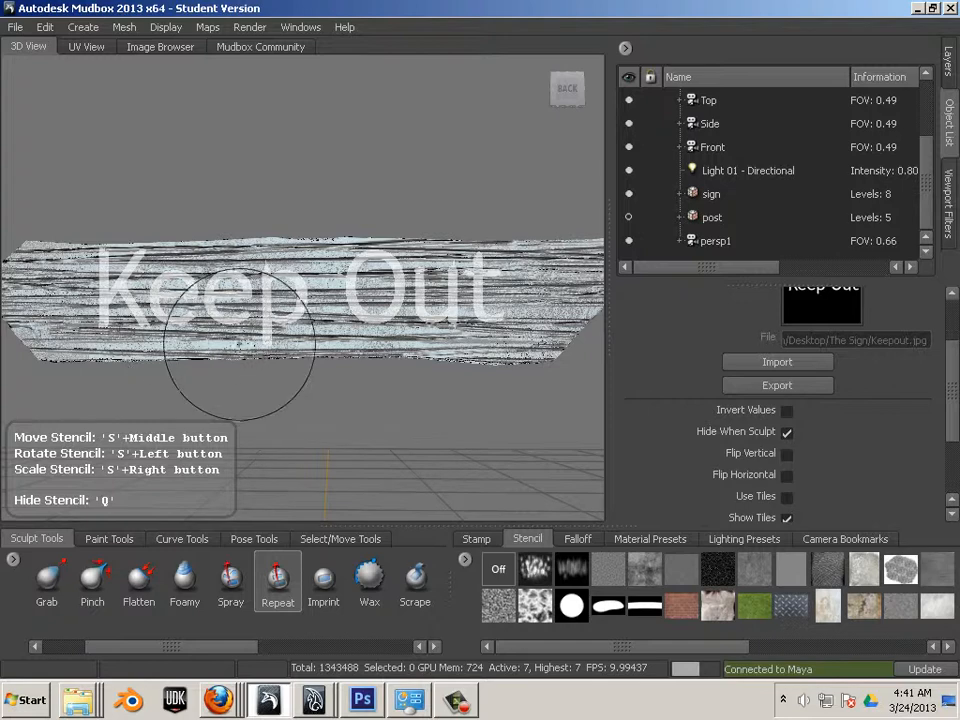
left_click_drag(216, 380, 222, 339, "alt")
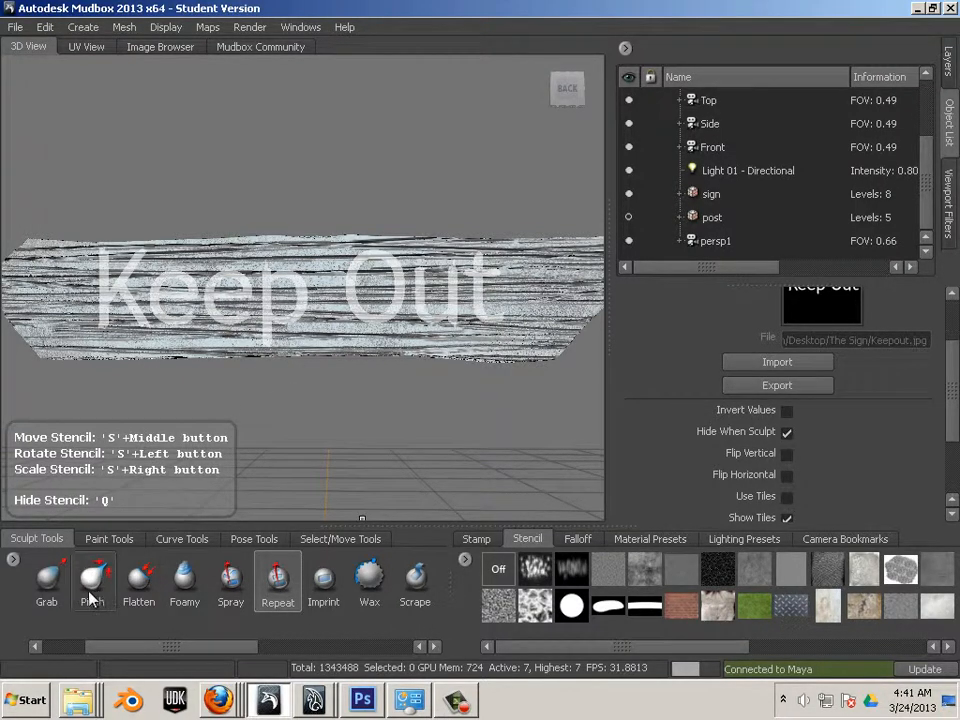
Choose the Smooth brush and try smoothing the wood grain through the Keep Out stencil.
left_click(139, 596)
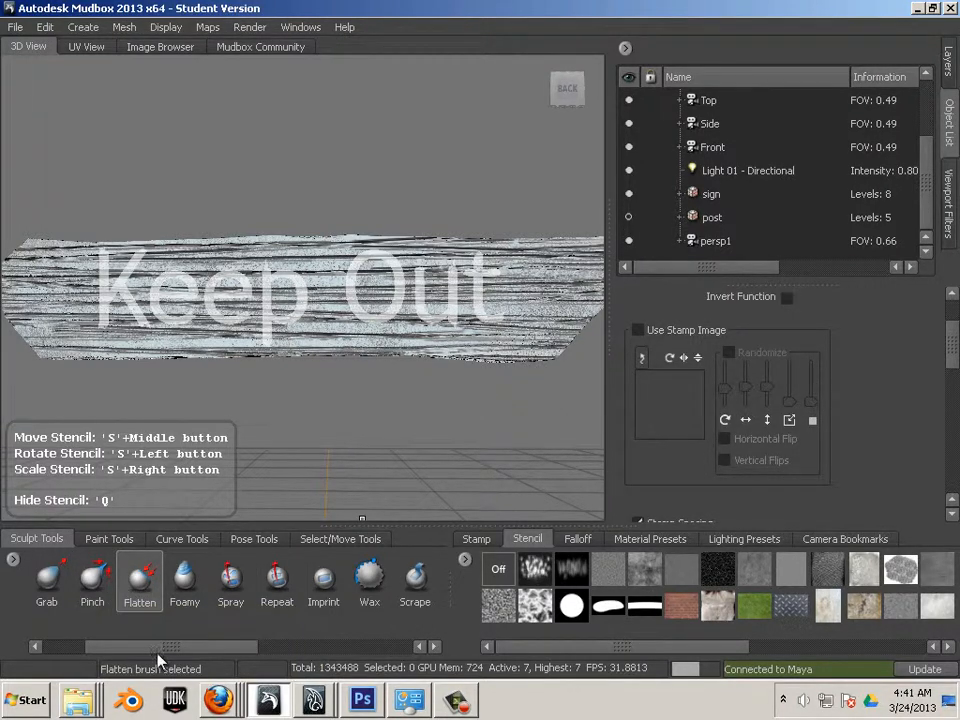
mouse_move(166, 654)
left_mouse_down()
mouse_move(283, 666)
mouse_move(108, 652)
left_mouse_up()
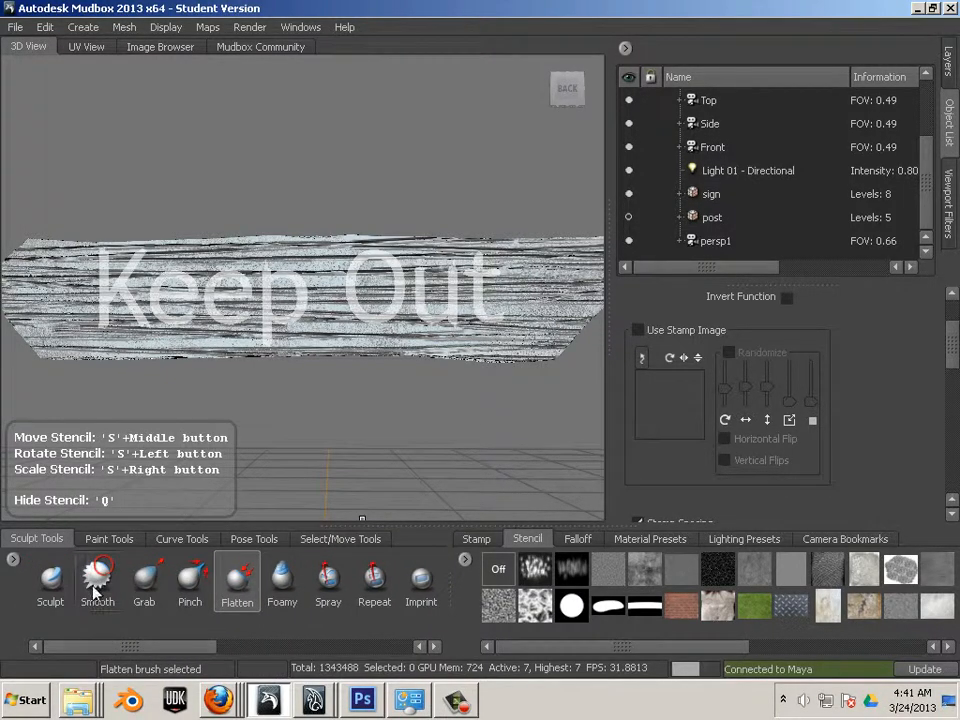
left_click(98, 585)
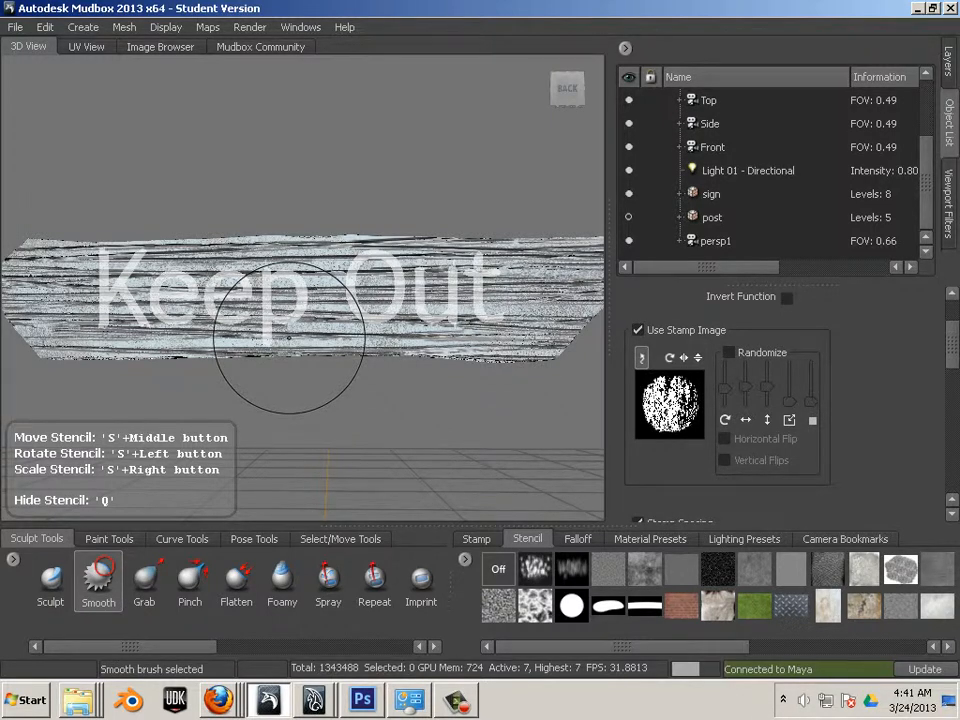
key("q")
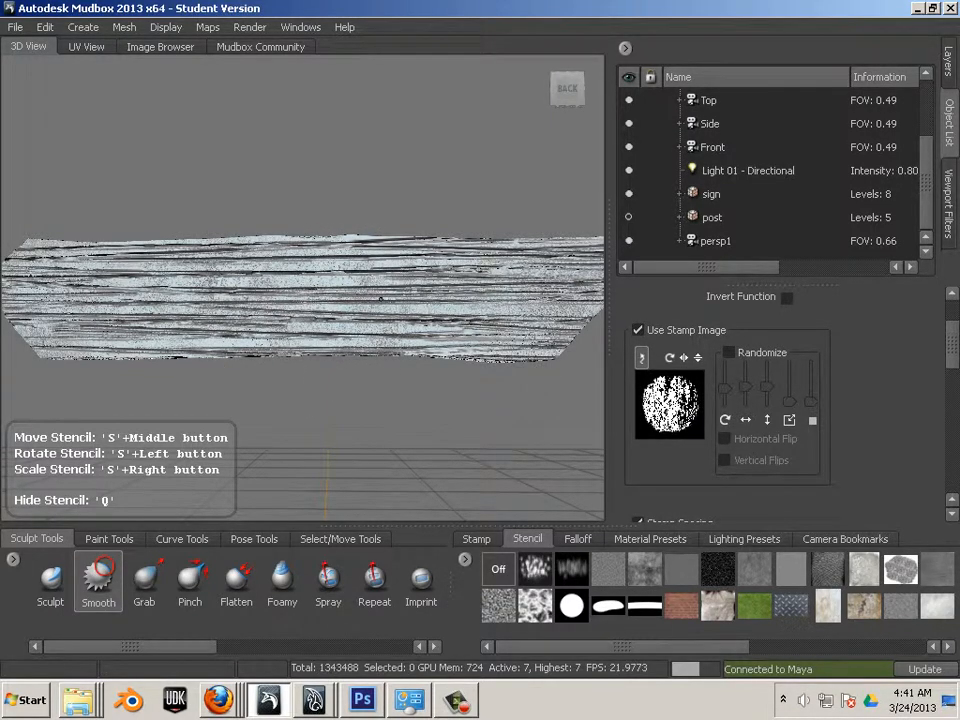
key("q")
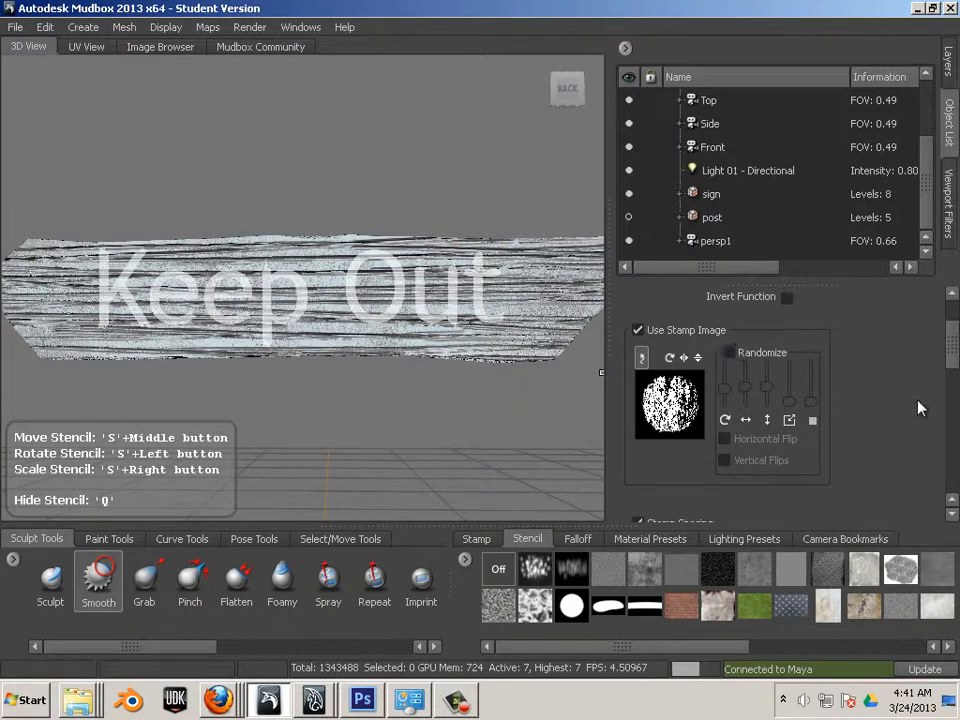
Disable the Smooth brush's stamp image, raise its strength to 86.70 and test it on the word Out.
left_click(637, 330)
left_click_drag(949, 336, 950, 310)
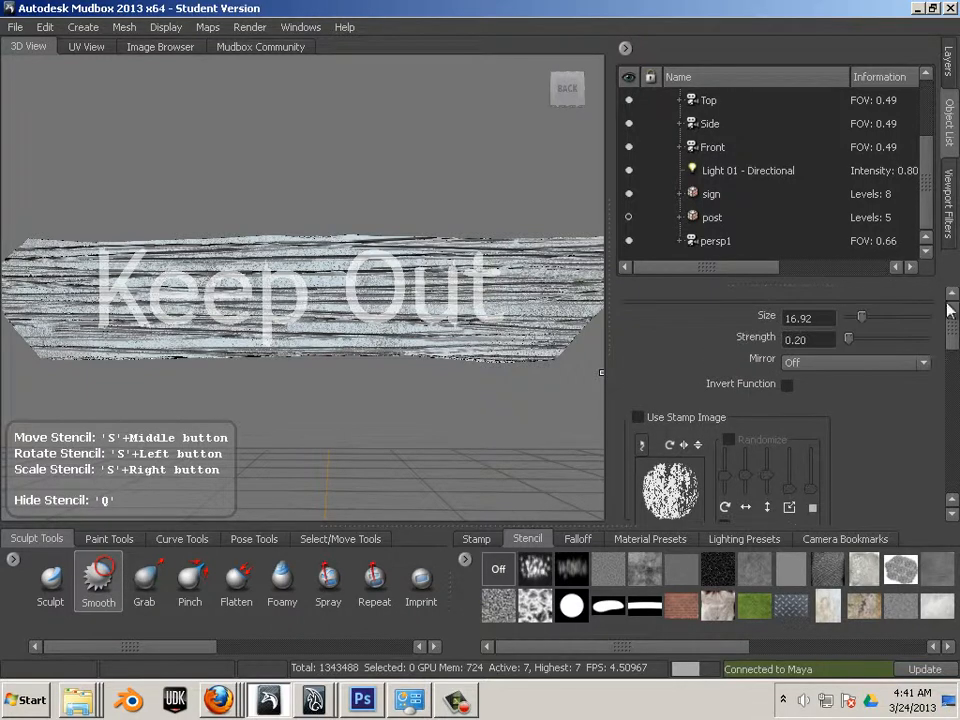
left_click_drag(871, 342, 885, 342)
key("q")
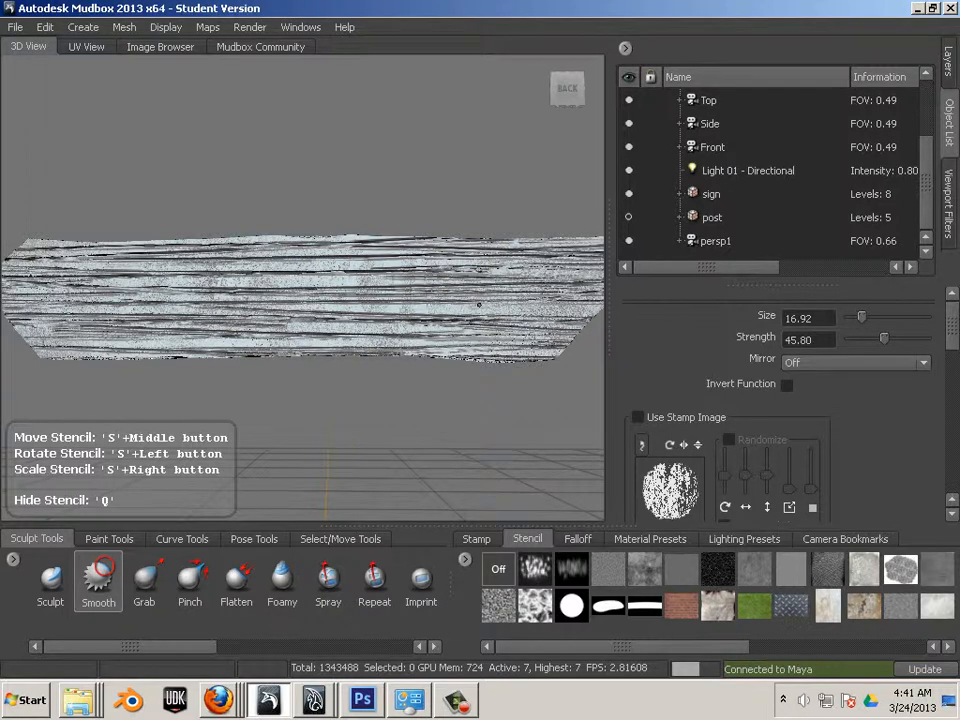
key("q")
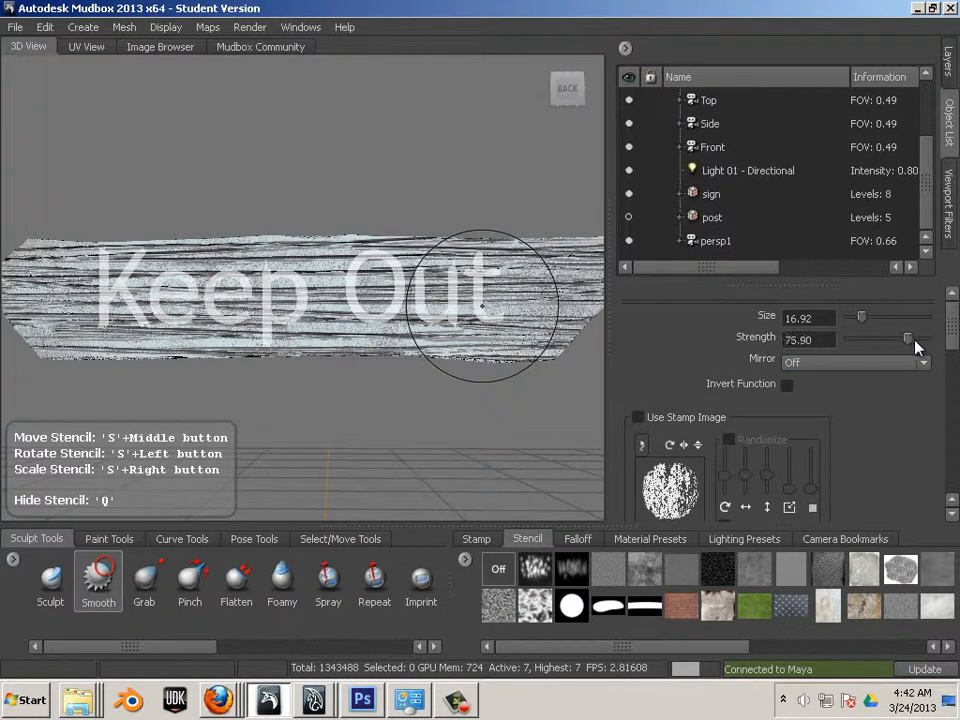
key("q")
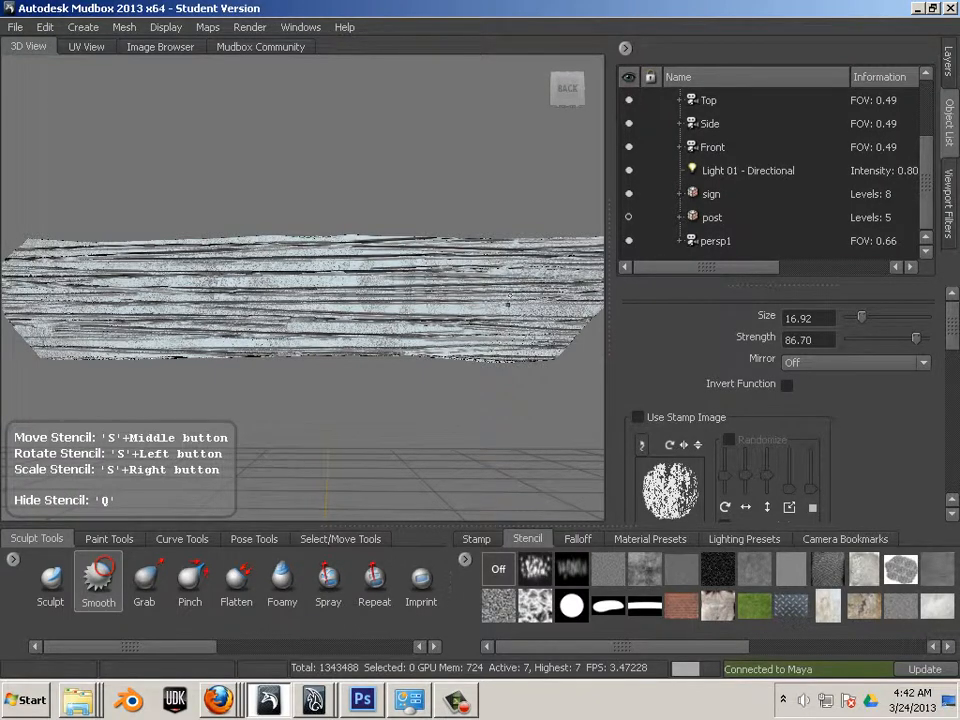
key("q")
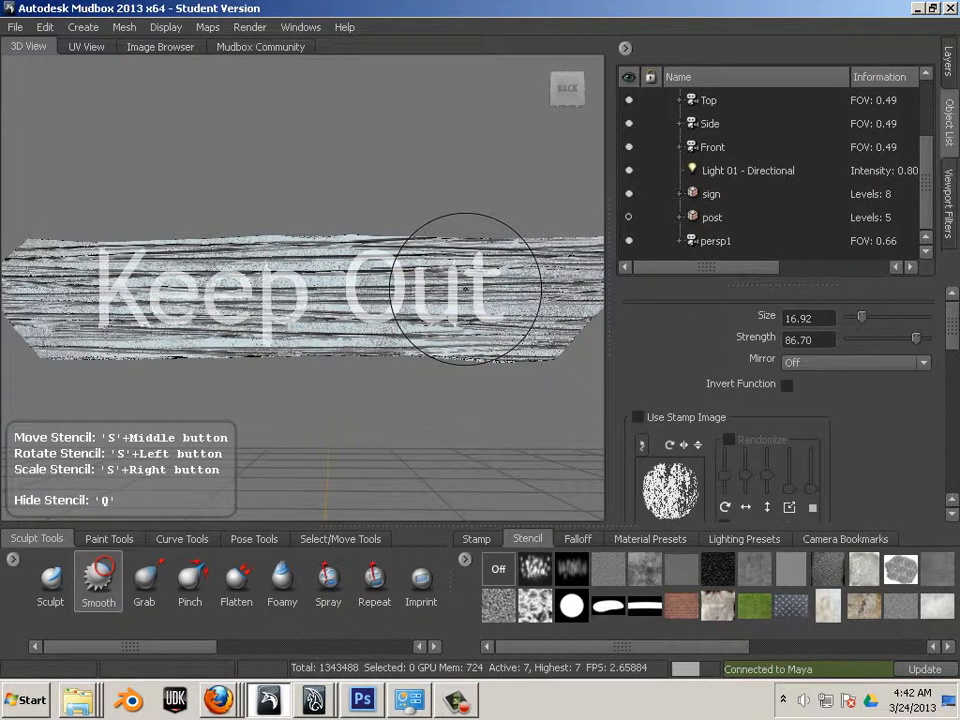
Lower the sign to subdivision level 5 and smooth the grain inside the Keep Out lettering.
key("Page_Down")
key("Page_Down")
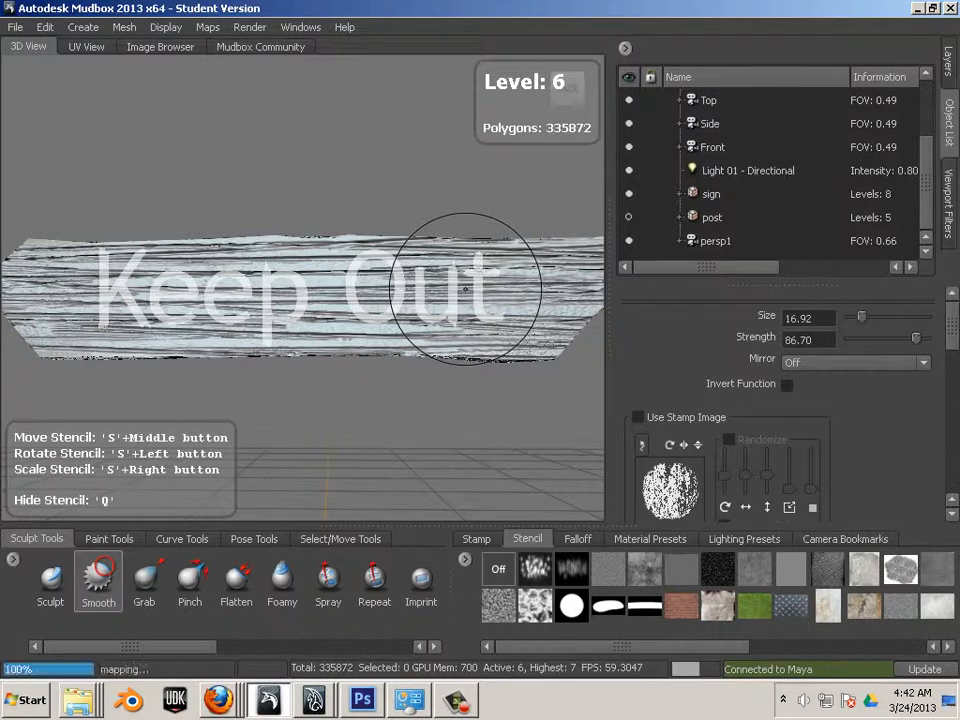
key("q")
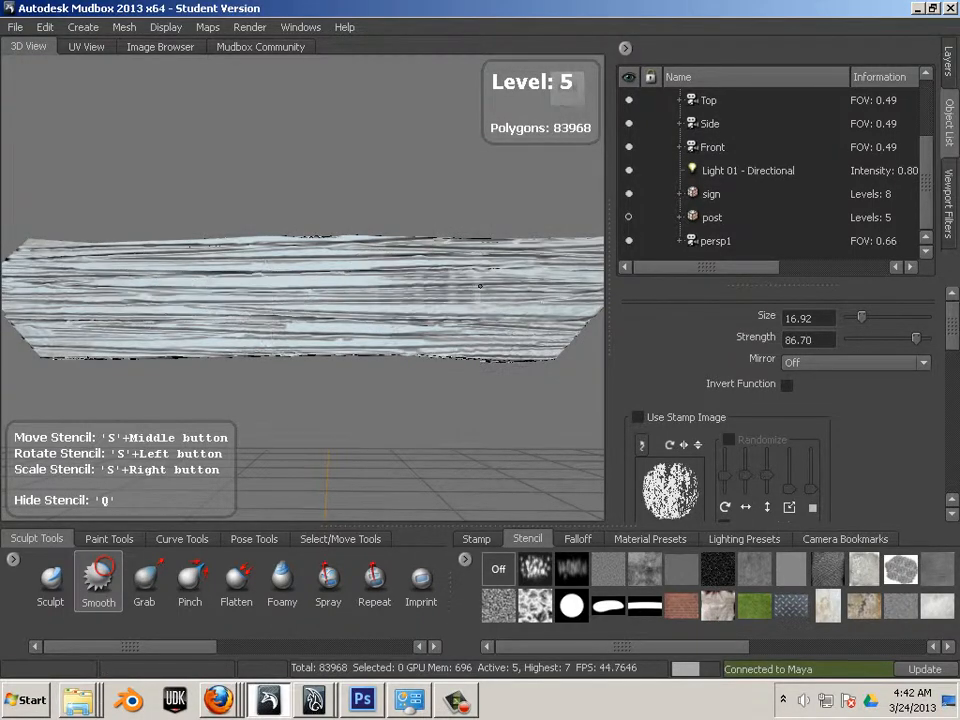
mouse_move(353, 297)
left_mouse_down()
mouse_move(13, 285)
mouse_move(176, 290)
mouse_move(87, 296)
mouse_move(415, 298)
left_mouse_up()
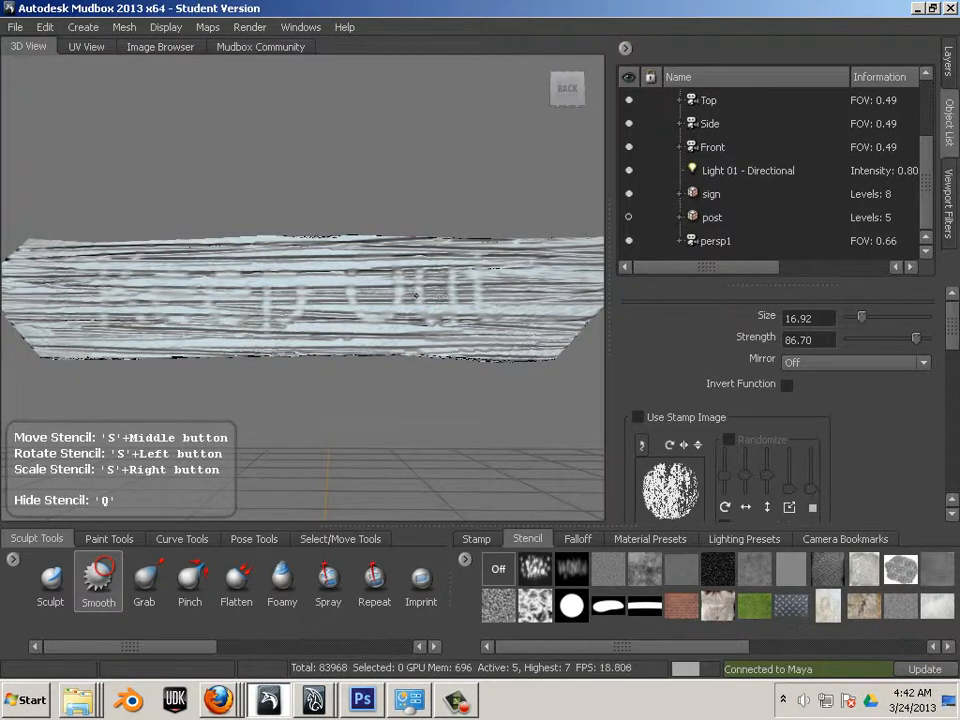
key("q")
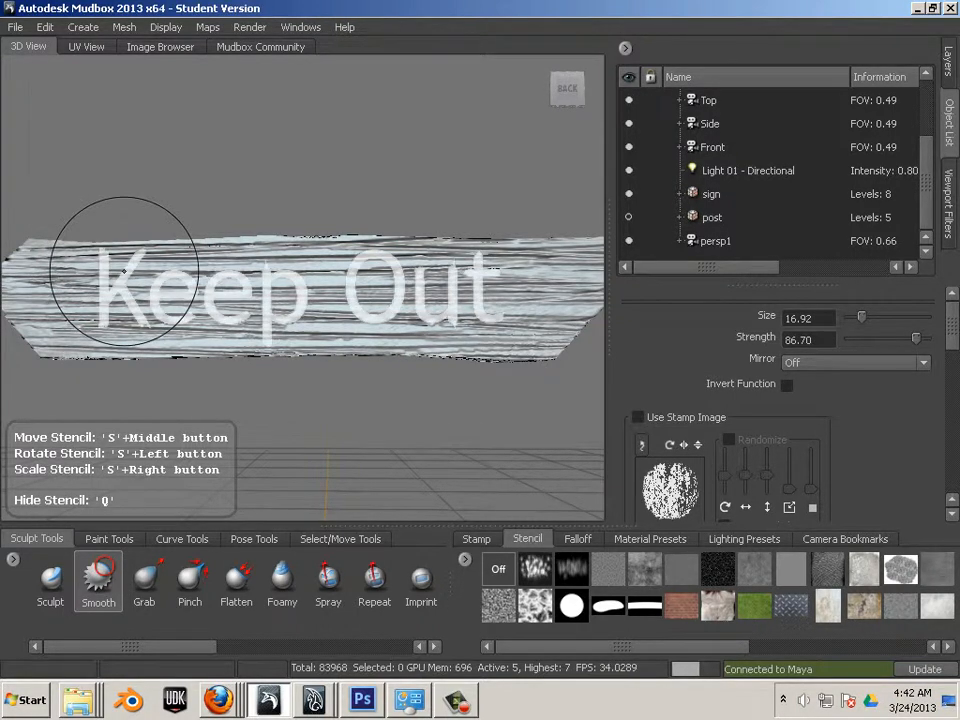
Return the sign to level 7, reduce the Smooth brush size to 8.99 and smooth the lettering again.
key("Page_Up")
key("Page_Up")
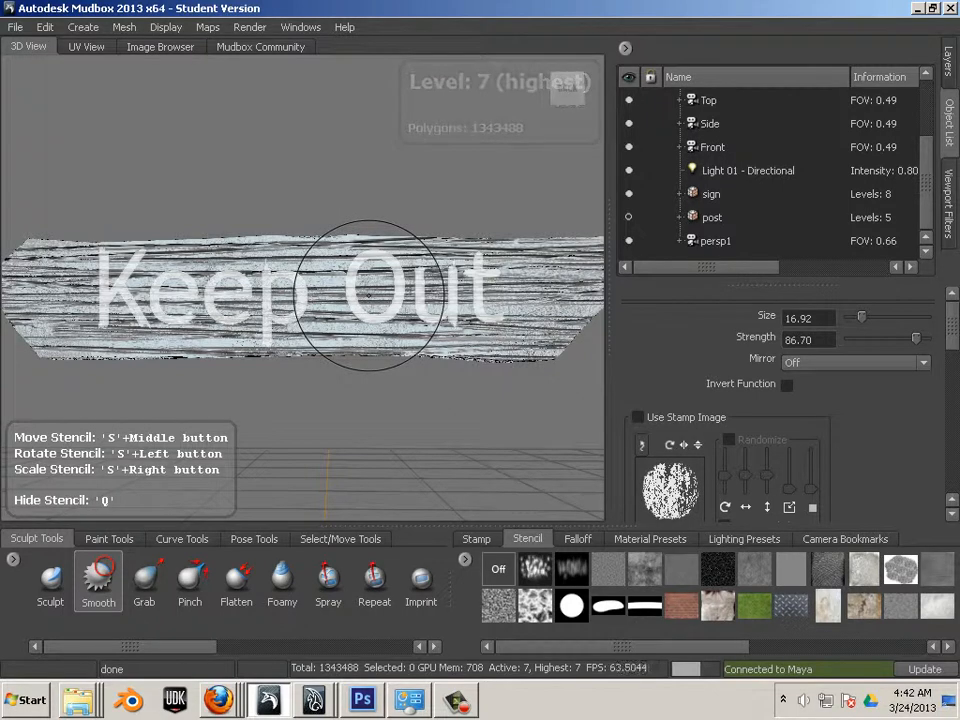
key("bracketleft")
key("bracketleft")
key("bracketleft")
key("bracketleft")
key("bracketleft")
key("bracketleft")
left_click_drag(355, 299, 389, 311)
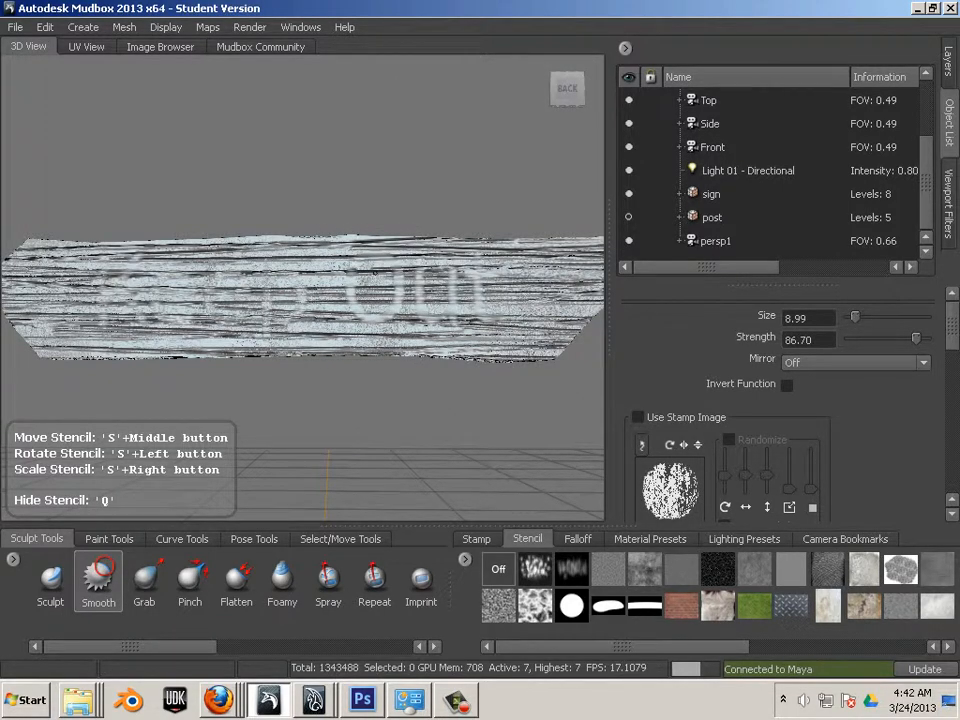
left_click_drag(243, 284, 133, 292)
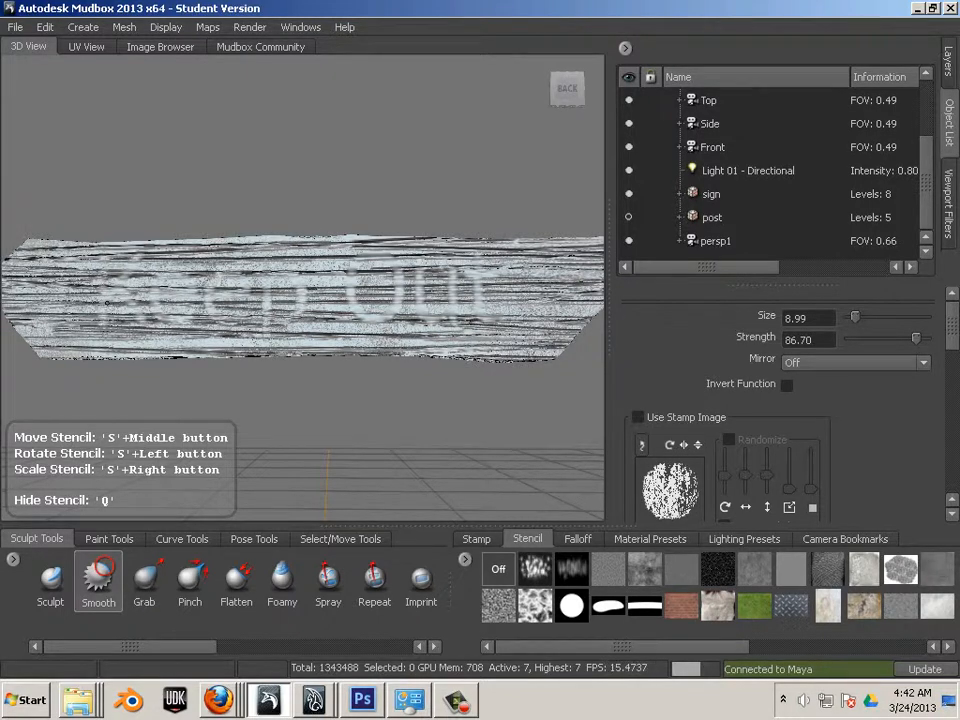
left_click_drag(41, 300, 52, 300)
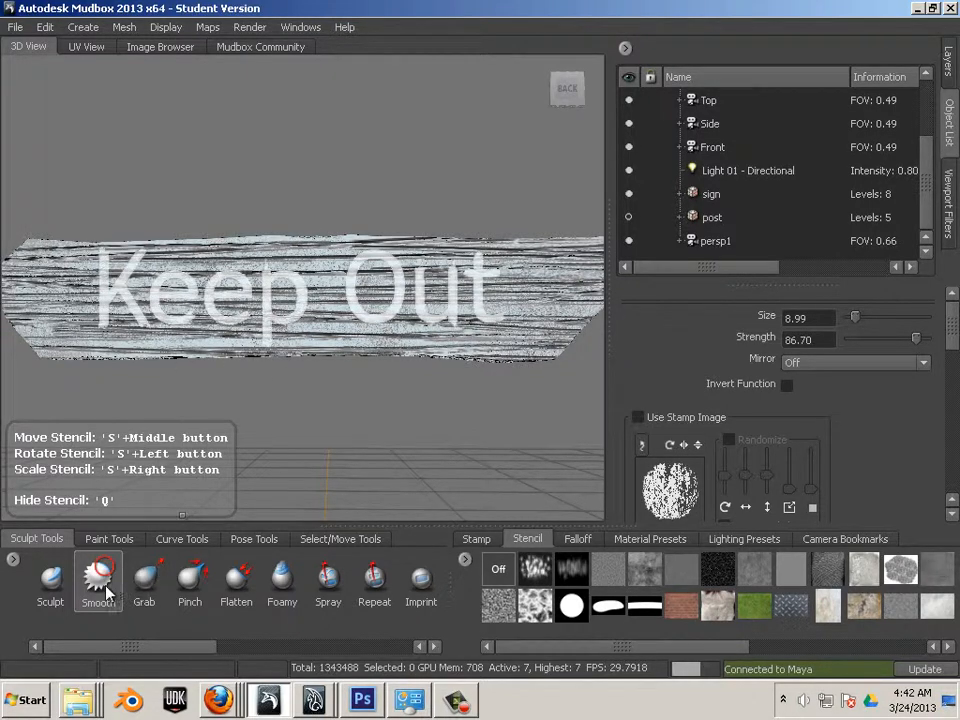
Flatten the wood grain inside all the Keep Out letters with the Flatten brush through the stencil.
left_click(245, 590)
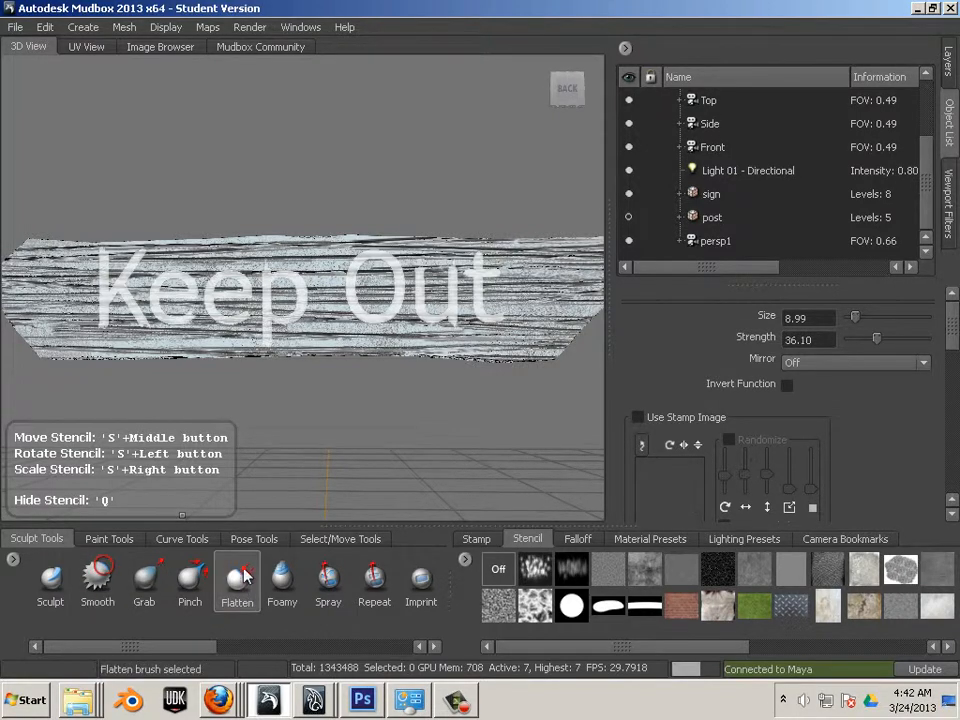
mouse_move(129, 311)
left_mouse_down()
mouse_move(102, 282)
mouse_move(106, 308)
mouse_move(178, 284)
mouse_move(185, 295)
left_mouse_up()
mouse_move(244, 318)
left_mouse_down()
mouse_move(280, 305)
mouse_move(268, 322)
mouse_move(305, 299)
mouse_move(278, 300)
mouse_move(268, 330)
mouse_move(285, 320)
left_mouse_up()
key("q")
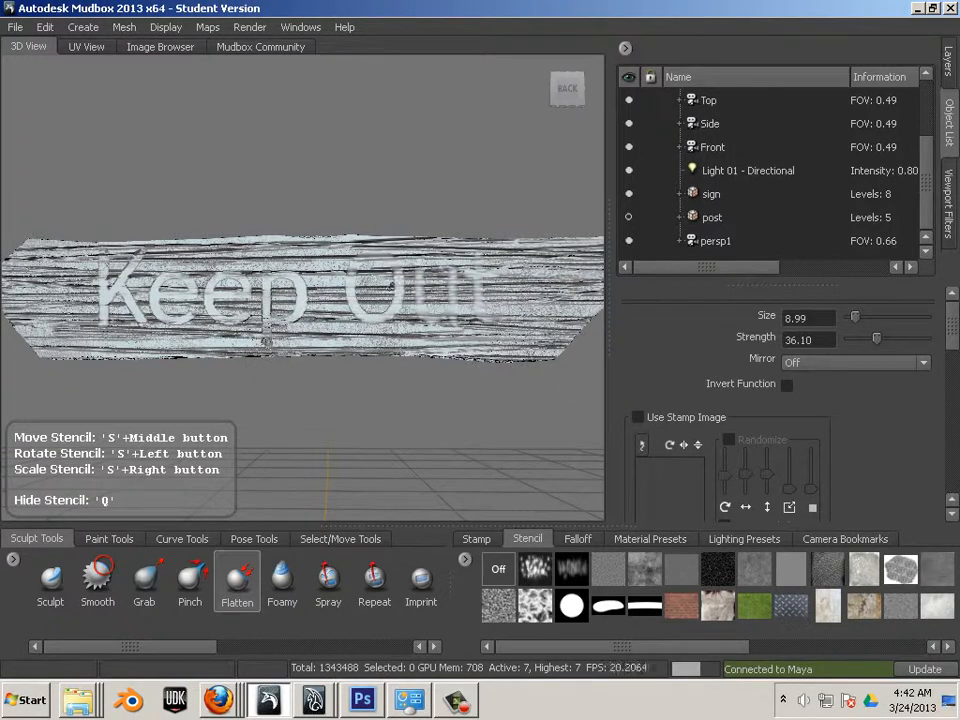
mouse_move(437, 300)
left_mouse_down()
mouse_move(456, 278)
mouse_move(489, 315)
mouse_move(478, 274)
left_mouse_up()
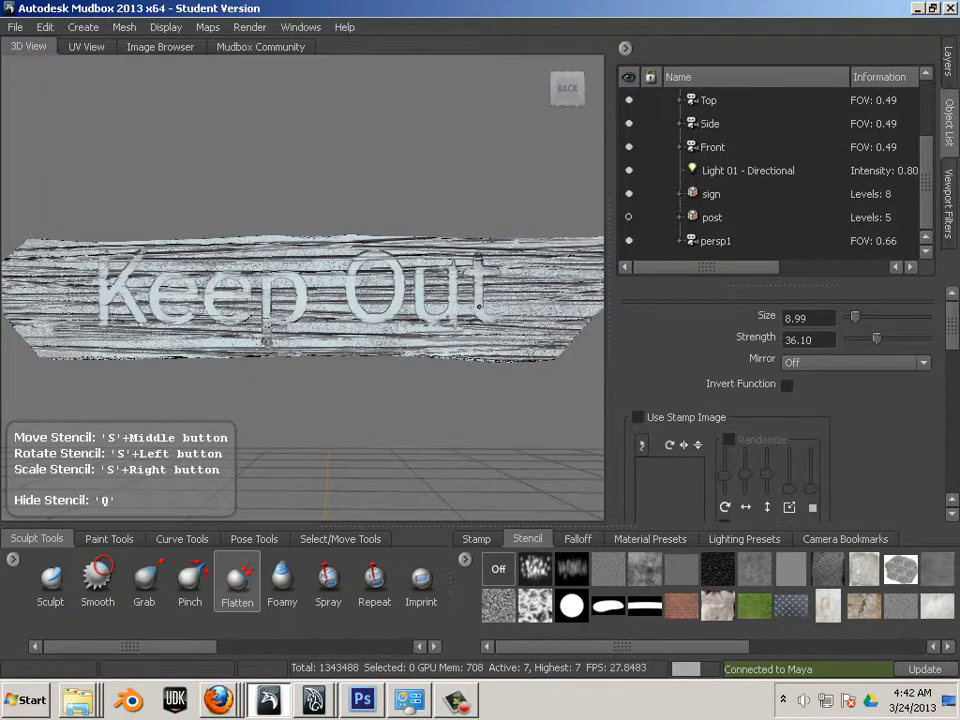
key("q")
key("q")
key("q")
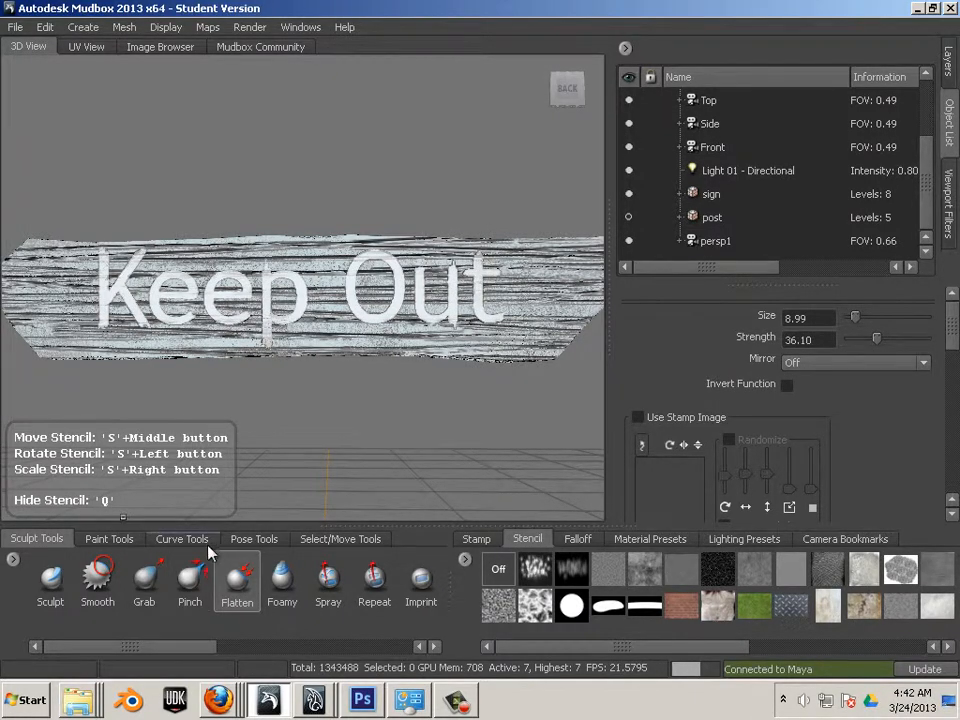
Switch to the Sculpt brush and preview the rust and metal skid stencils over the sign.
left_click(49, 597)
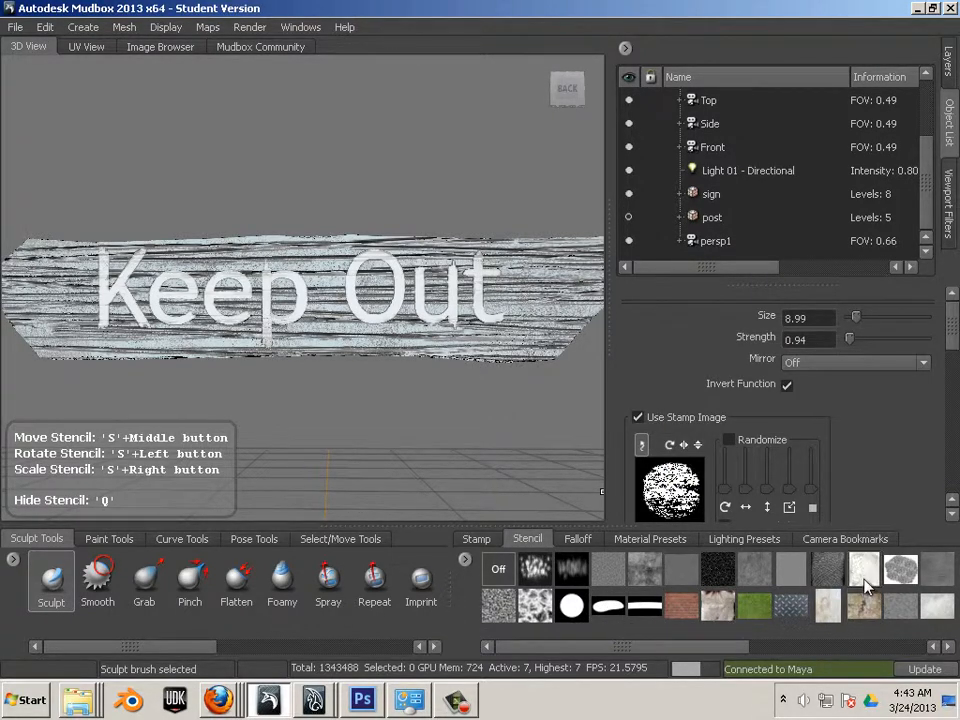
left_click(867, 610)
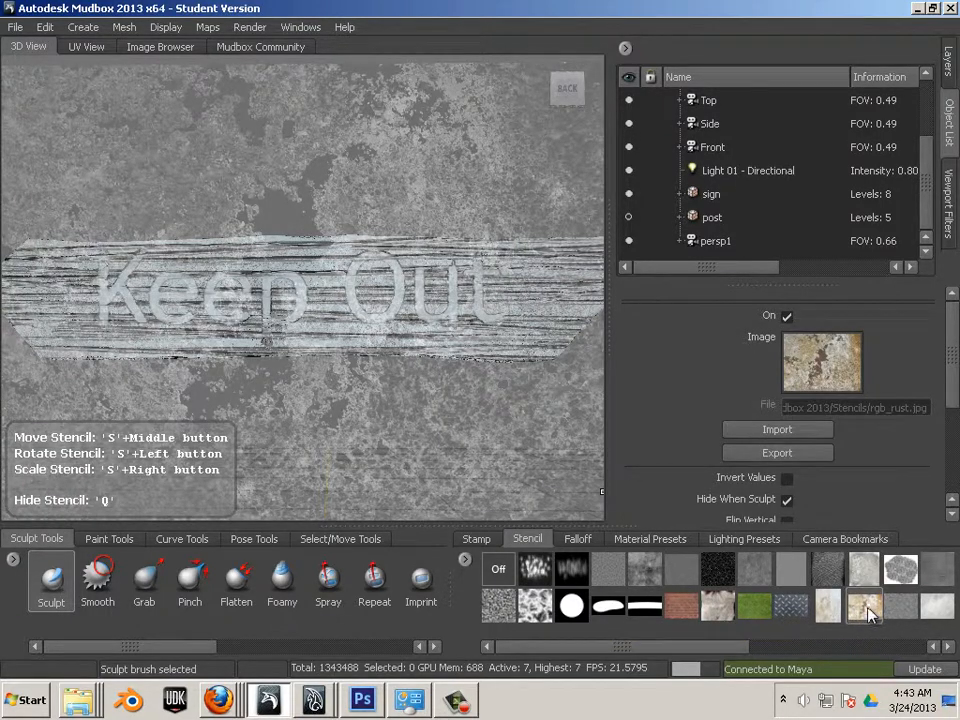
left_click(824, 606)
left_click(793, 614)
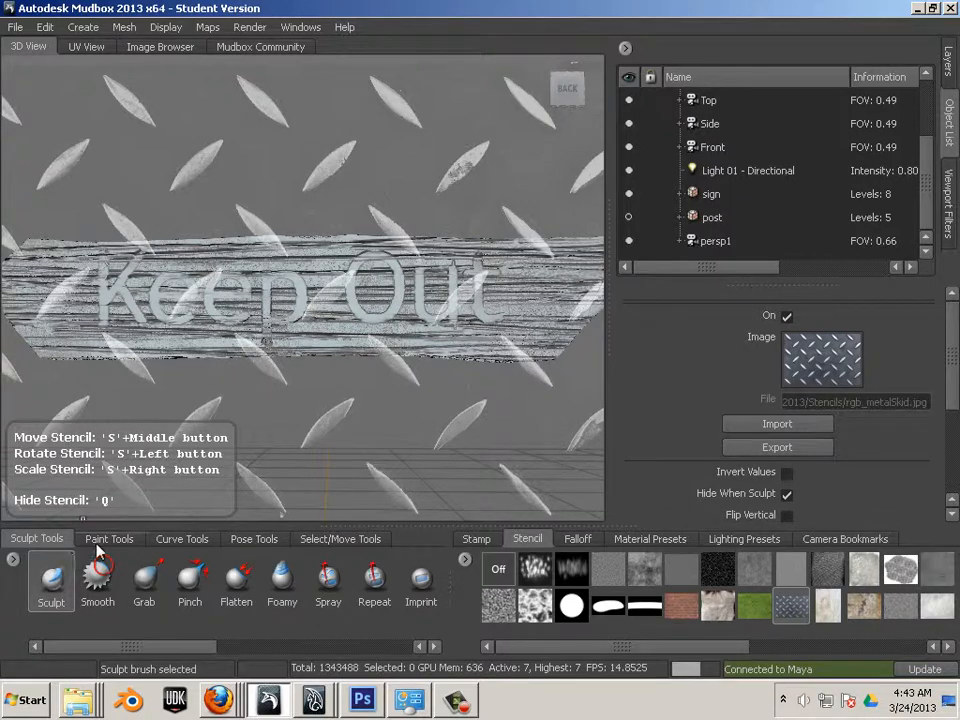
Load Keepout.jpg from the image browser as the stencil again and leave it turned on in the 3D view.
left_click(150, 47)
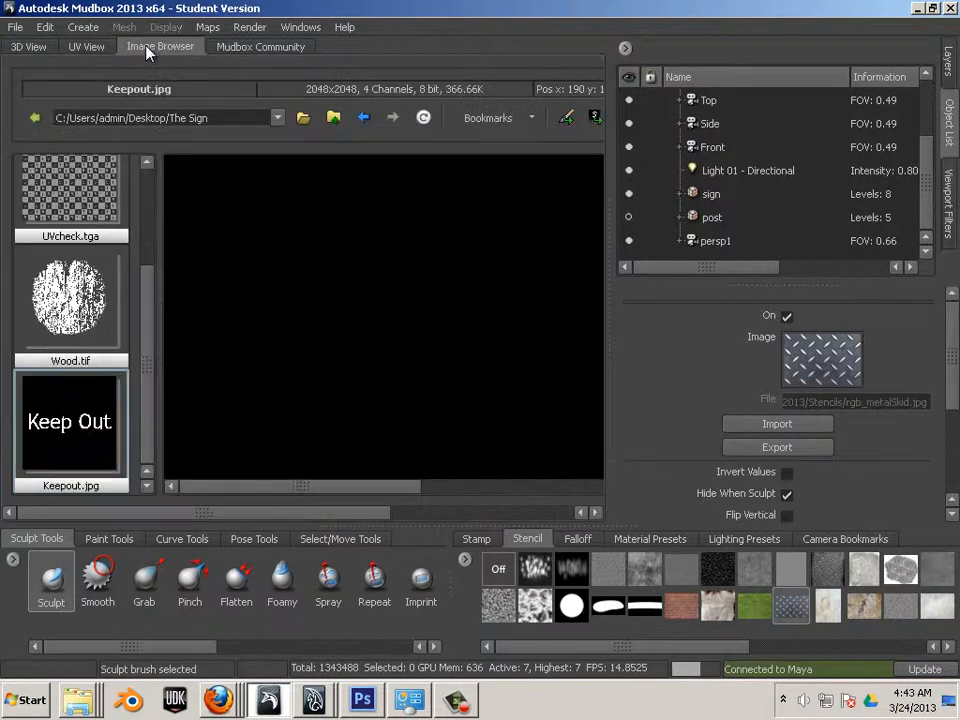
left_click(568, 120)
left_click(28, 47)
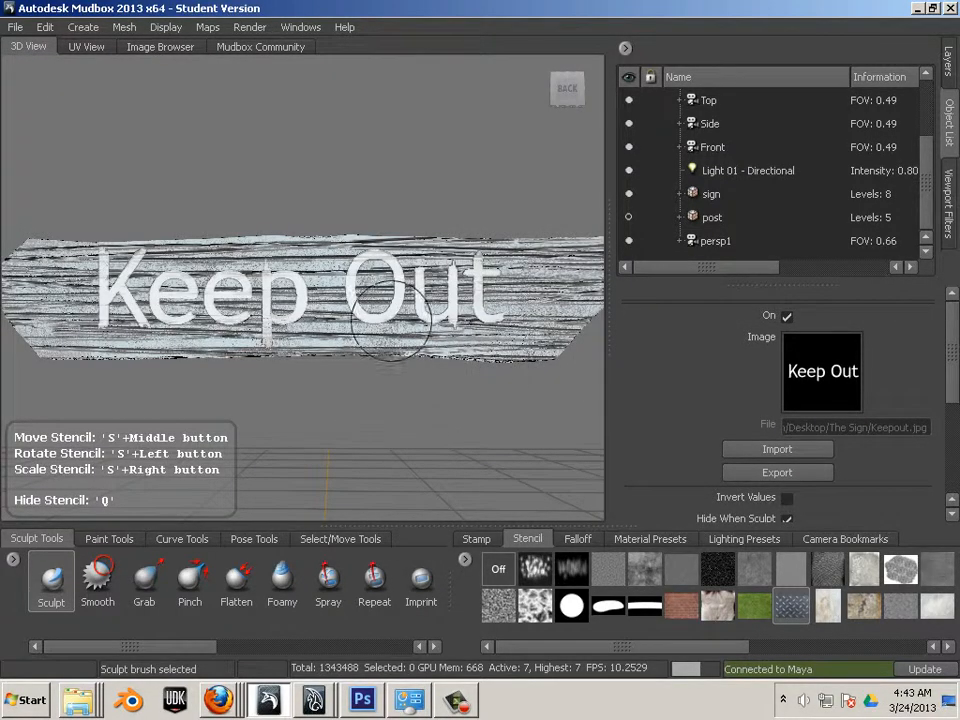
left_click(786, 317)
left_click(786, 317)
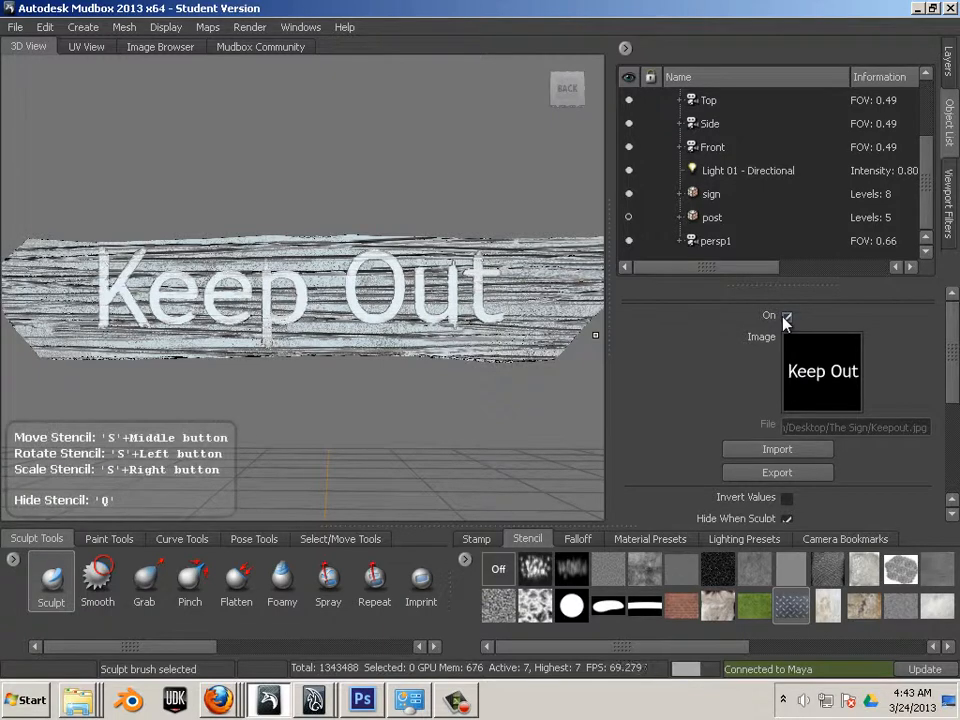
Carve the Keep Out lettering into the wood with the inverted Sculpt brush, using the black-and-white streaked stamp.
left_click(478, 540)
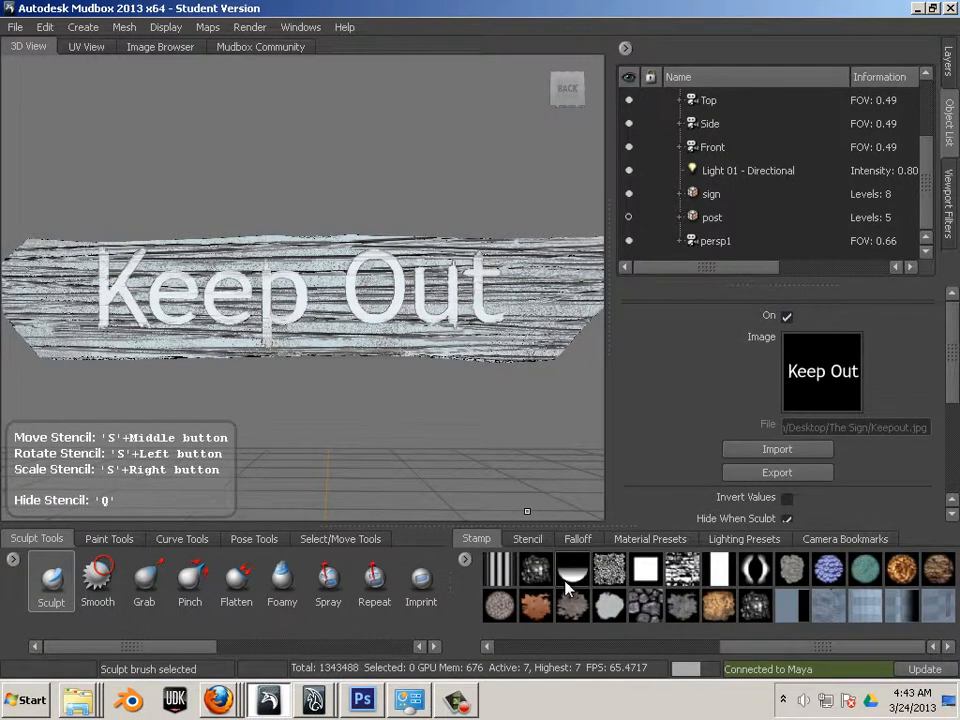
left_click(684, 572)
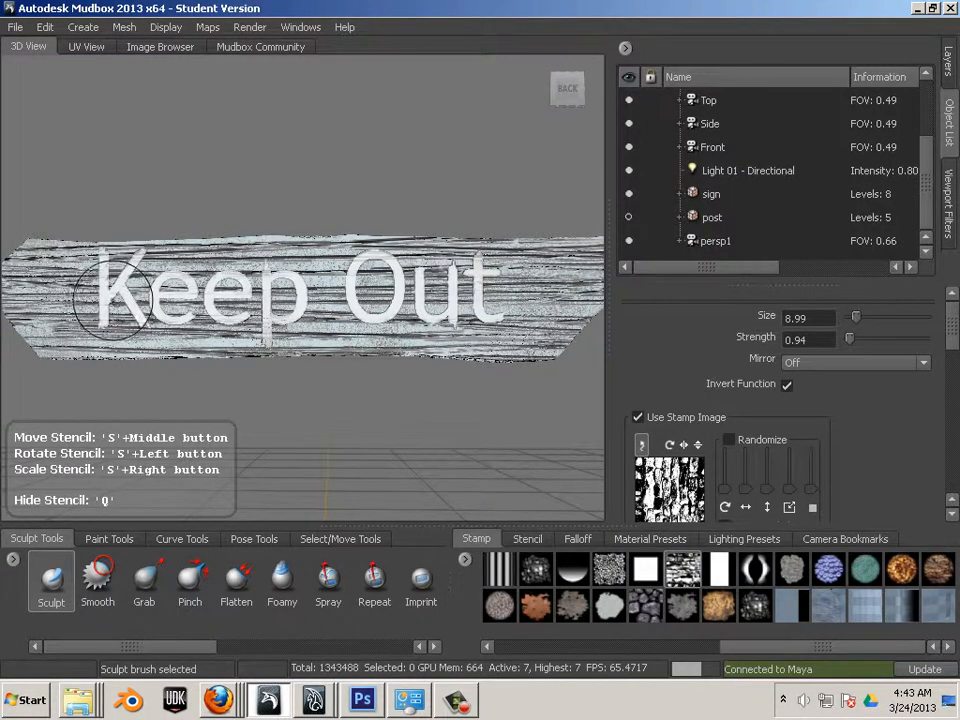
mouse_move(112, 298)
left_mouse_down()
mouse_move(131, 298)
mouse_move(110, 283)
mouse_move(182, 286)
mouse_move(430, 317)
mouse_move(525, 298)
left_mouse_up()
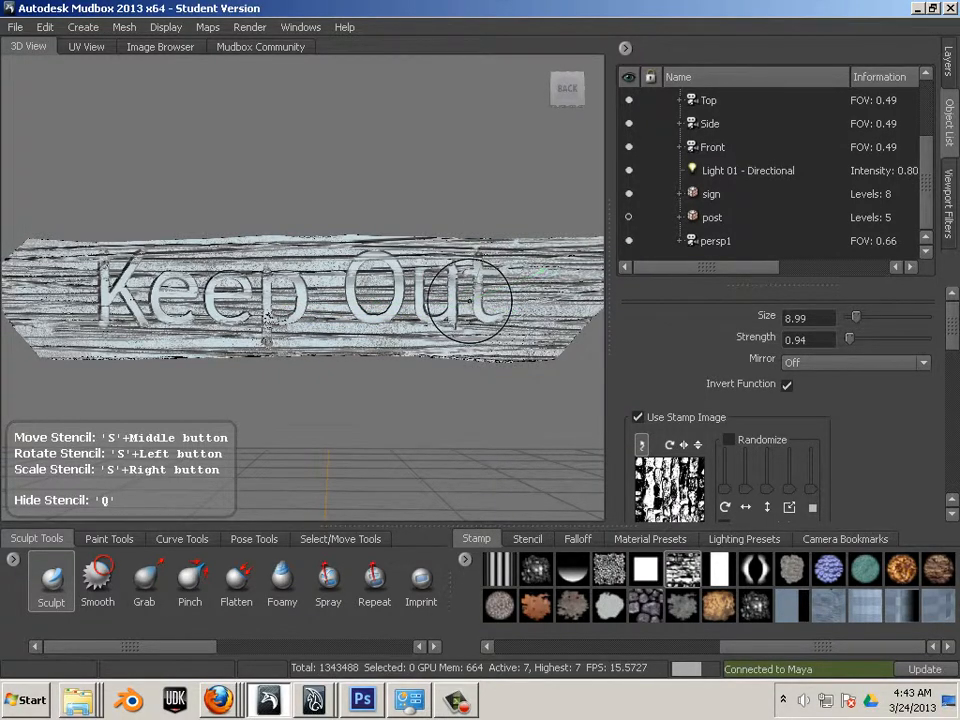
Deepen the carved Keep Out letters with further inverted Sculpt strokes through the stencil across both words.
mouse_move(445, 228)
left_mouse_down()
mouse_move(422, 210)
mouse_move(343, 214)
mouse_move(302, 281)
mouse_move(232, 302)
mouse_move(145, 272)
mouse_move(70, 262)
mouse_move(52, 246)
mouse_move(20, 262)
mouse_move(87, 273)
mouse_move(107, 390)
mouse_move(320, 315)
mouse_move(303, 321)
mouse_move(540, 337)
left_mouse_up()
mouse_move(270, 347)
left_mouse_down()
mouse_move(198, 317)
mouse_move(226, 340)
mouse_move(163, 328)
left_mouse_up()
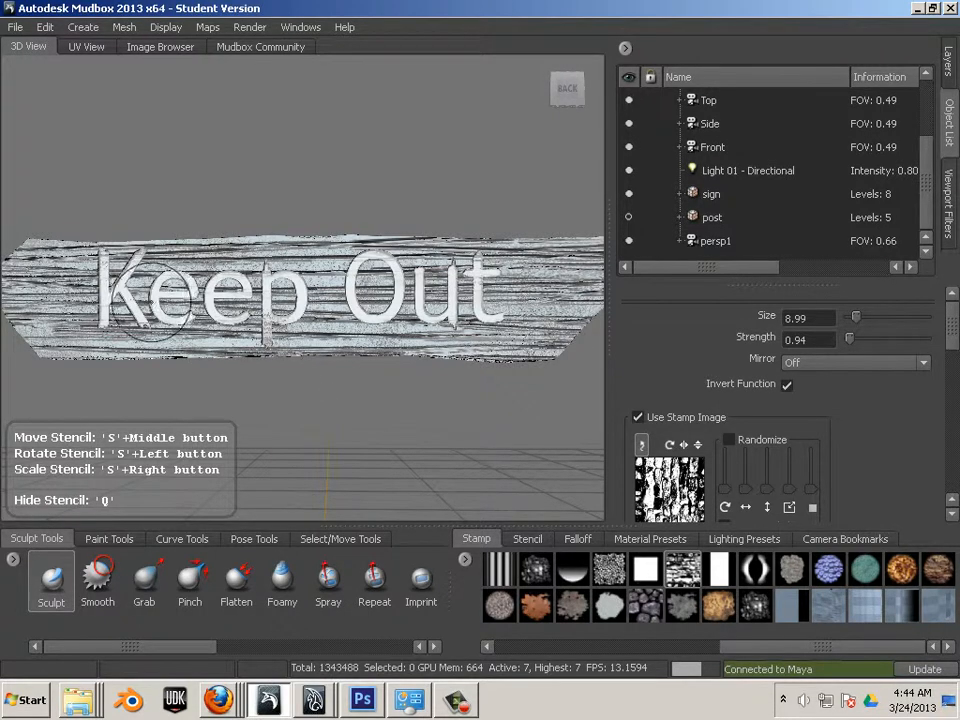
mouse_move(191, 284)
left_mouse_down()
mouse_move(268, 288)
mouse_move(192, 284)
left_mouse_up()
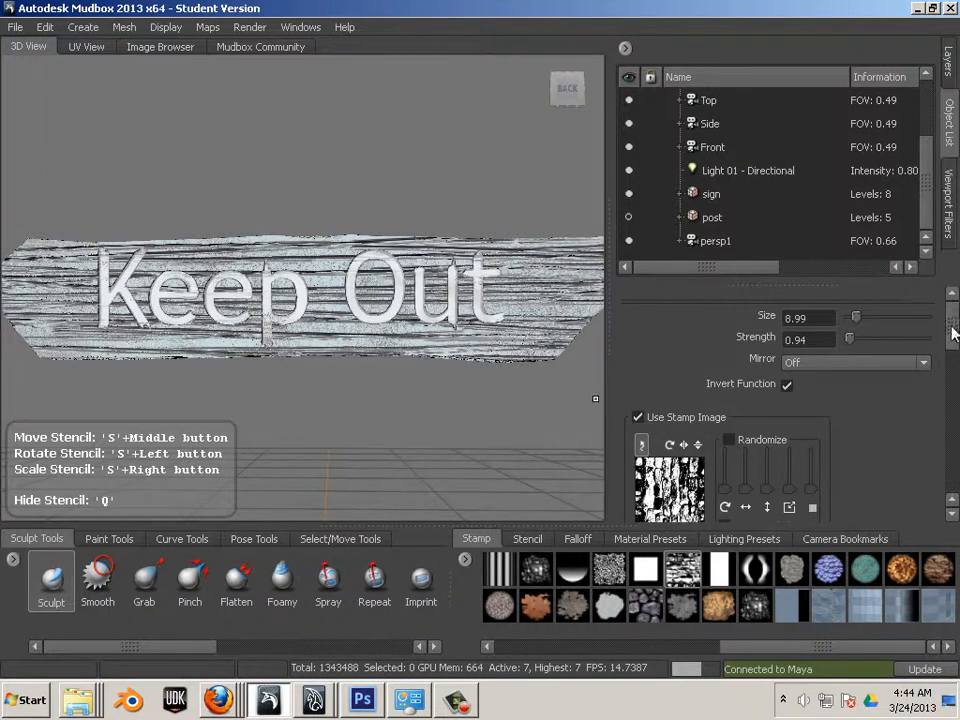
Turn off the Sculpt brush's stamp image and switch the Keep Out stencil off.
mouse_move(951, 326)
left_mouse_down()
mouse_move(948, 350)
mouse_move(953, 316)
left_mouse_up()
left_click_drag(950, 328, 950, 333)
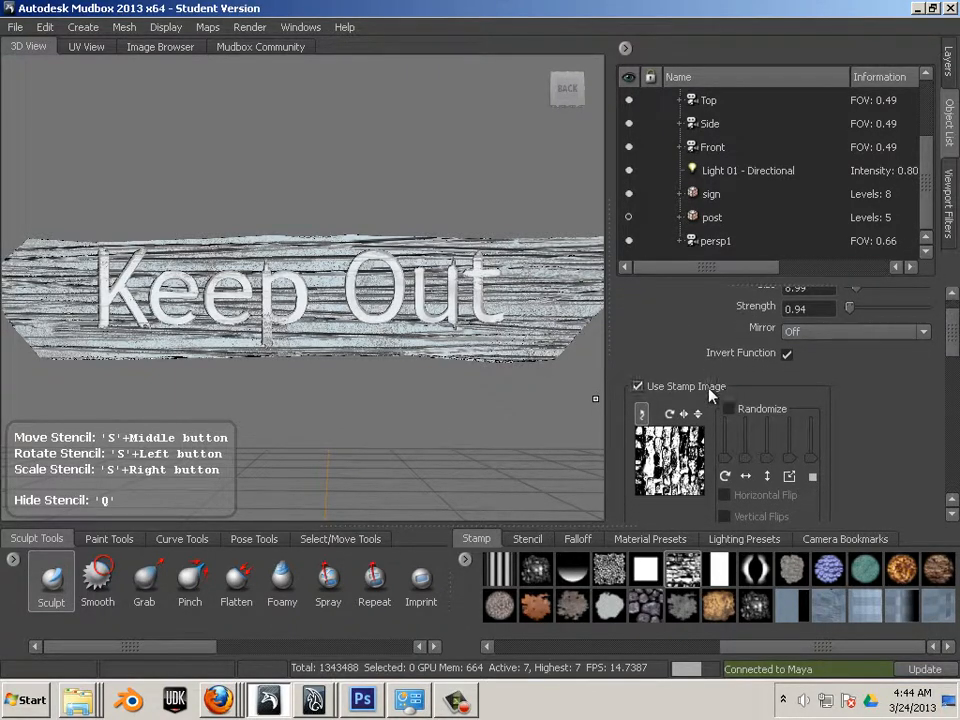
left_click(638, 387)
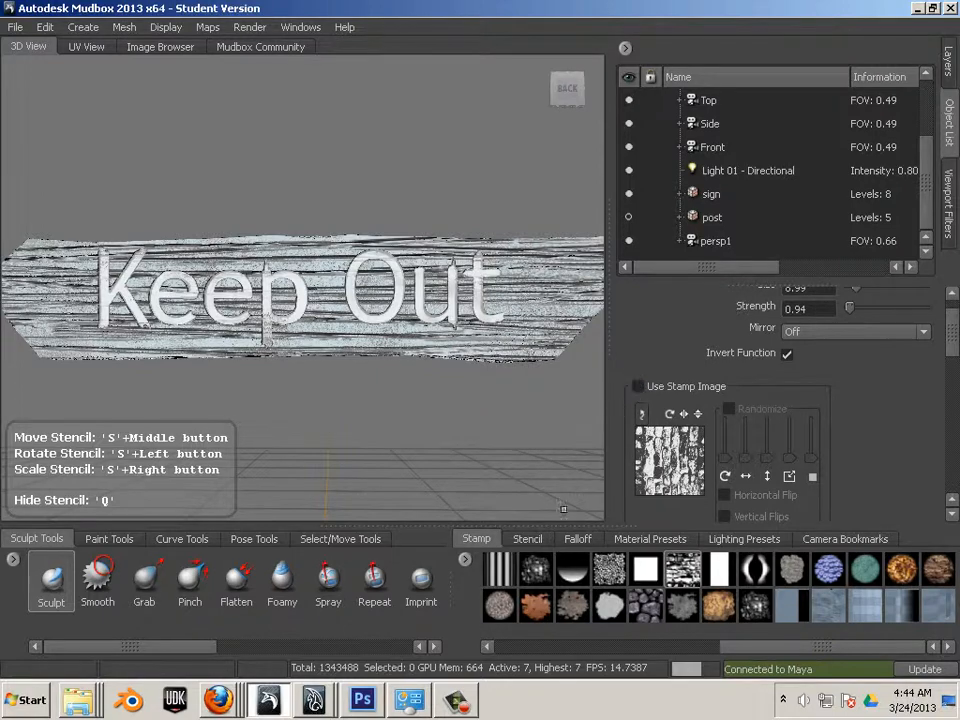
left_click(533, 542)
left_click(497, 570)
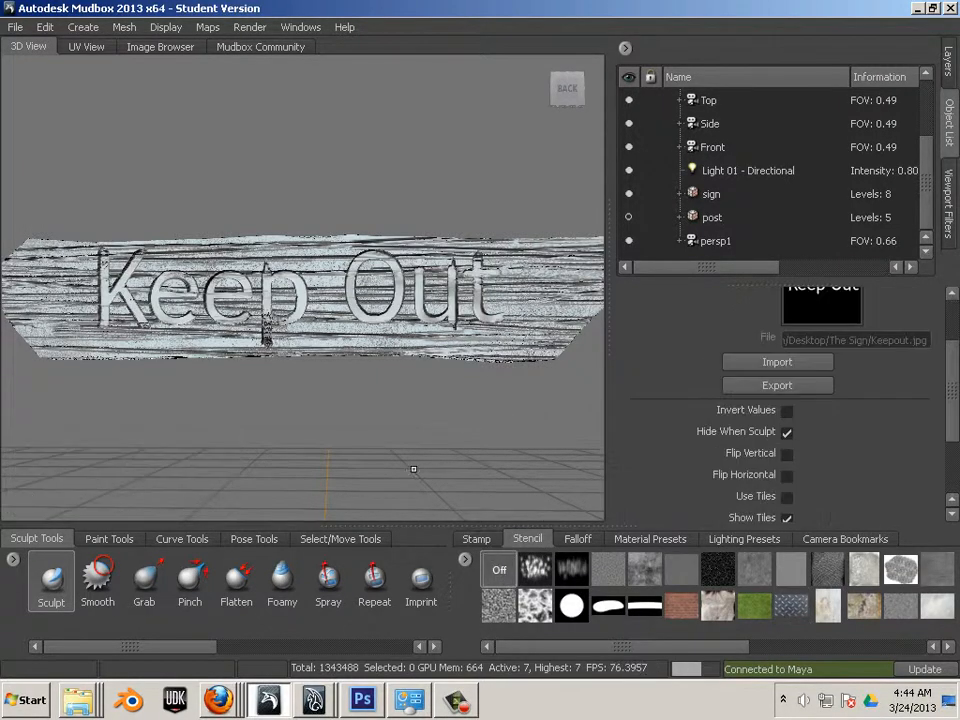
Examine the depth and edges of the carved letters up close, and bring the sign's uncarved opposite face into view.
left_click_drag(382, 423, 300, 432, "alt")
right_click_drag(300, 432, 490, 455, "alt")
middle_click_drag(490, 455, 383, 450, "alt")
mouse_move(383, 450)
left_mouse_down("alt")
mouse_move(486, 441)
mouse_move(434, 451)
mouse_move(461, 435)
left_mouse_up("alt")
middle_click_drag(461, 435, 515, 445, "alt")
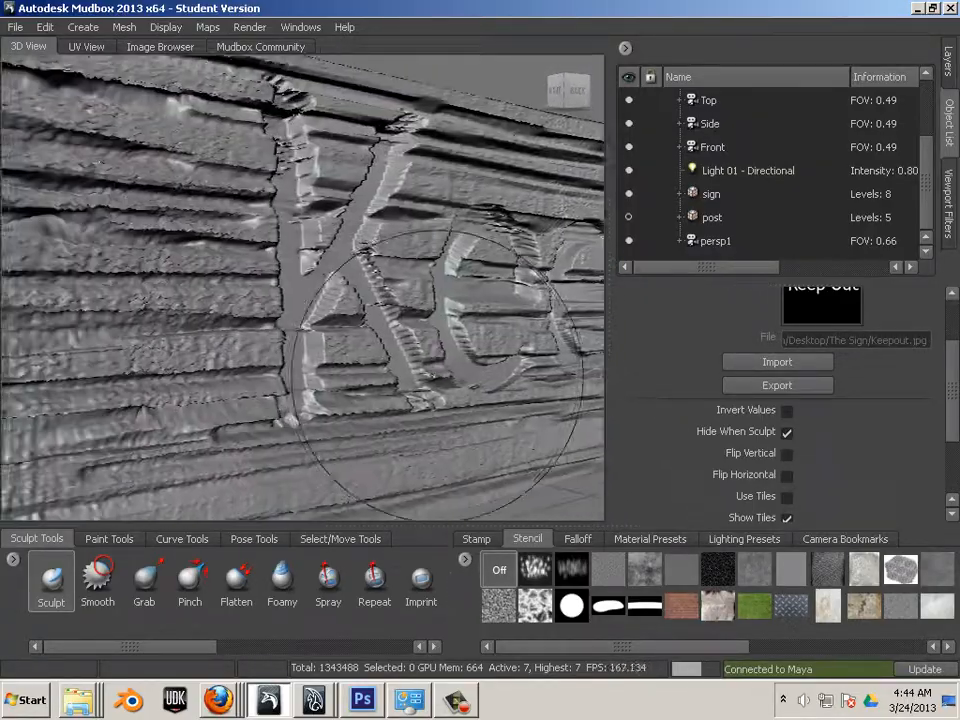
left_click_drag(515, 445, 472, 436, "alt")
right_click_drag(472, 436, 424, 395, "alt")
left_click_drag(424, 395, 347, 393, "alt")
right_click_drag(347, 394, 453, 431, "alt")
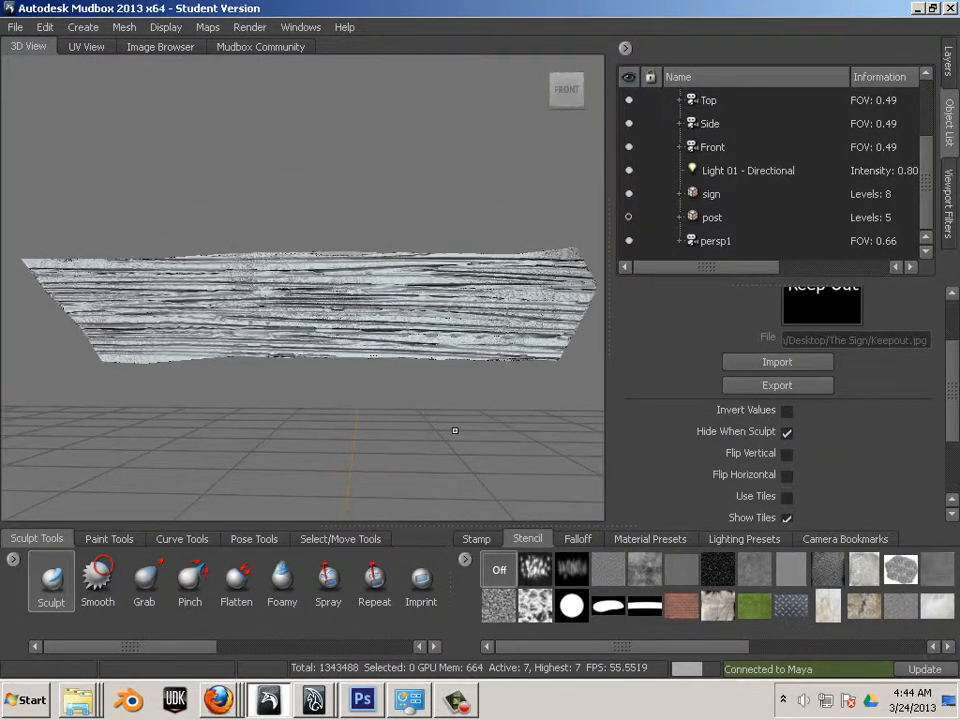
Turn the Keep Out stencil back on and fit the sign's uncarved face centrally beneath the lettering.
left_click(480, 540)
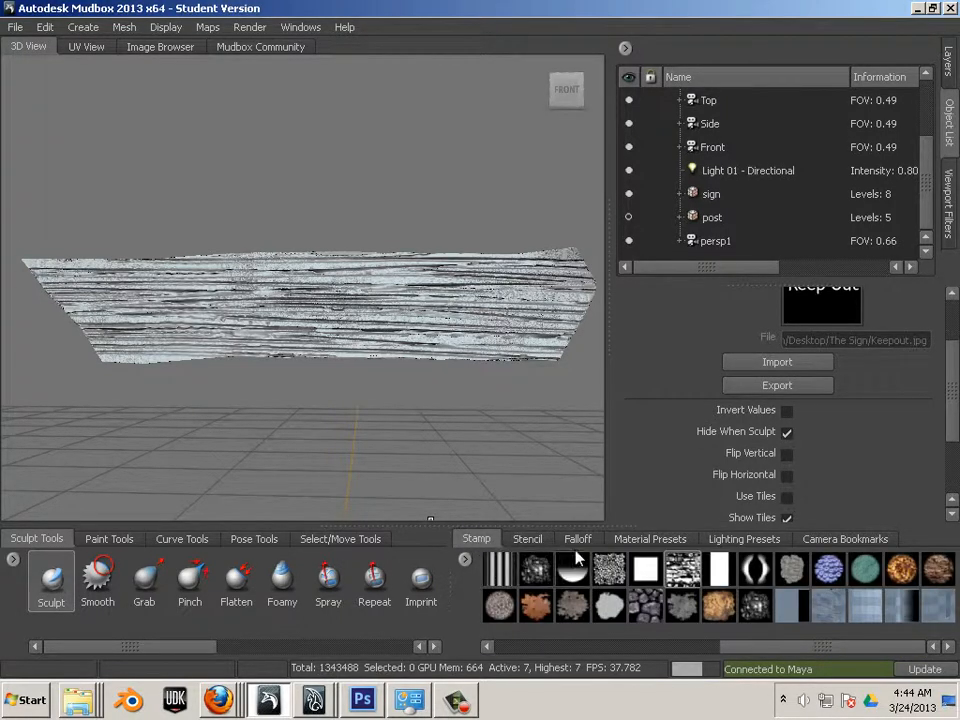
scroll(830, 322, "up", 3)
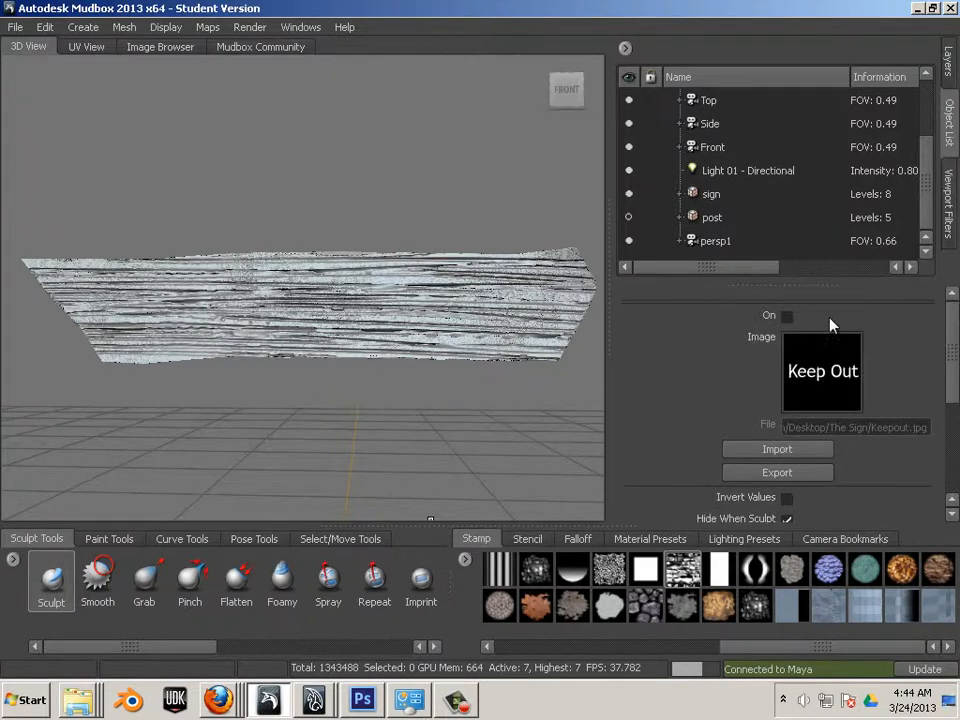
left_click(787, 316)
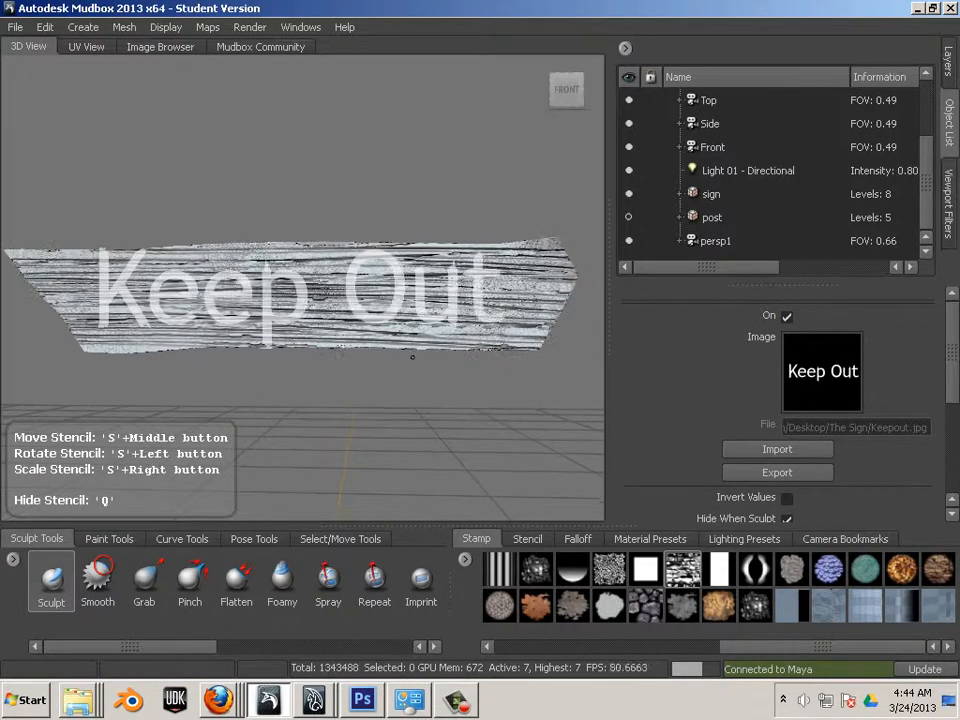
mouse_move(414, 357)
middle_mouse_down("alt")
mouse_move(414, 347)
mouse_move(406, 358)
middle_mouse_up("alt")
right_click_drag(406, 358, 435, 370, "alt")
middle_click_drag(435, 370, 436, 364, "alt")
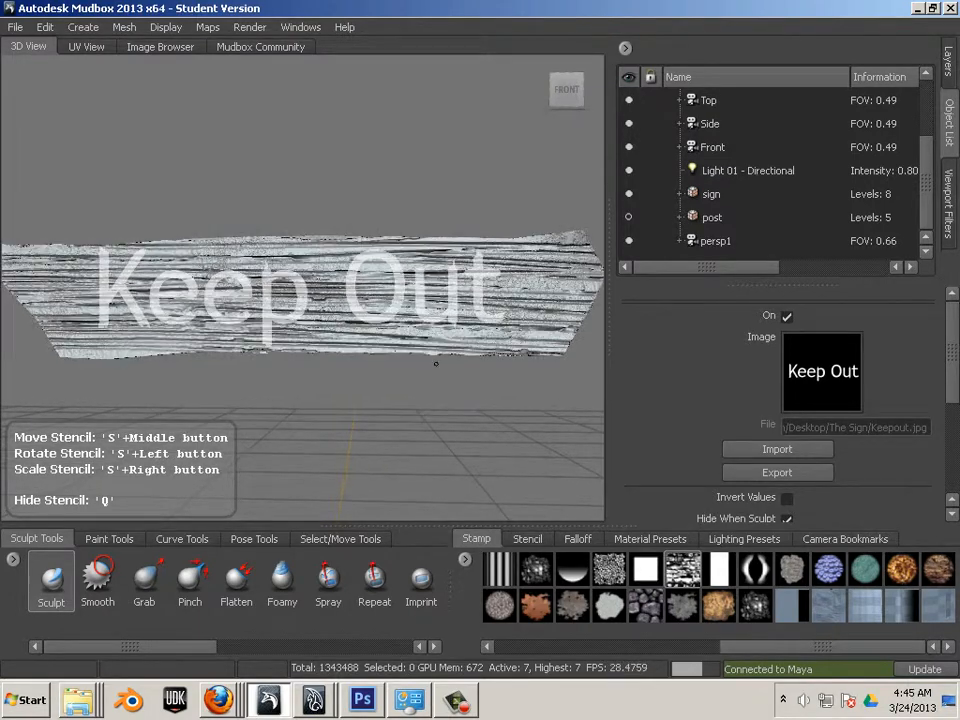
right_click_drag(436, 364, 453, 371, "alt")
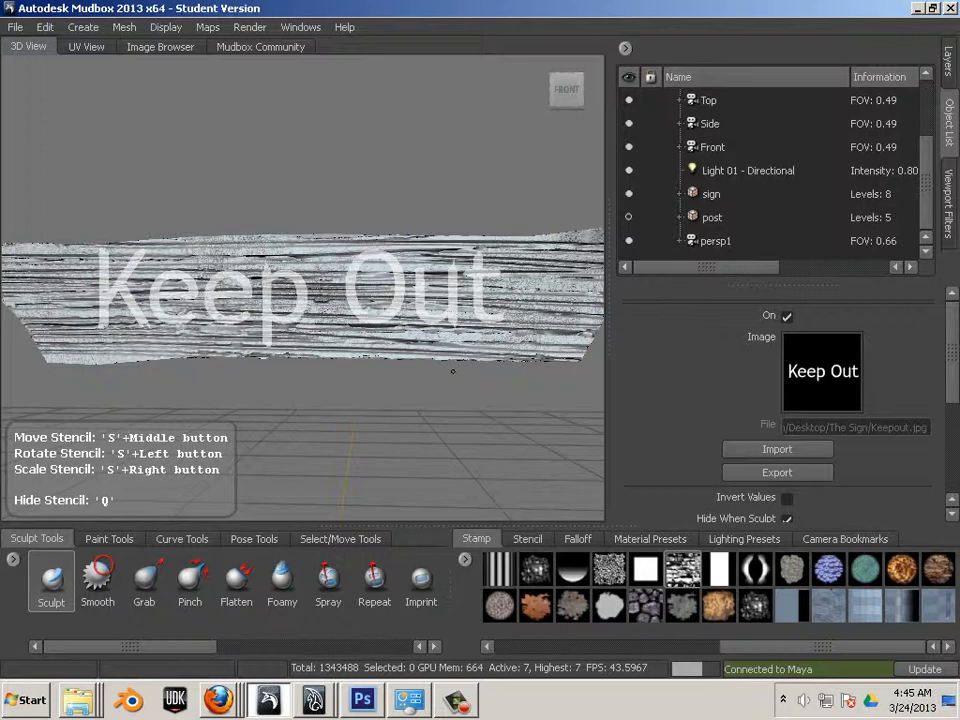
middle_click_drag(453, 371, 452, 370, "alt")
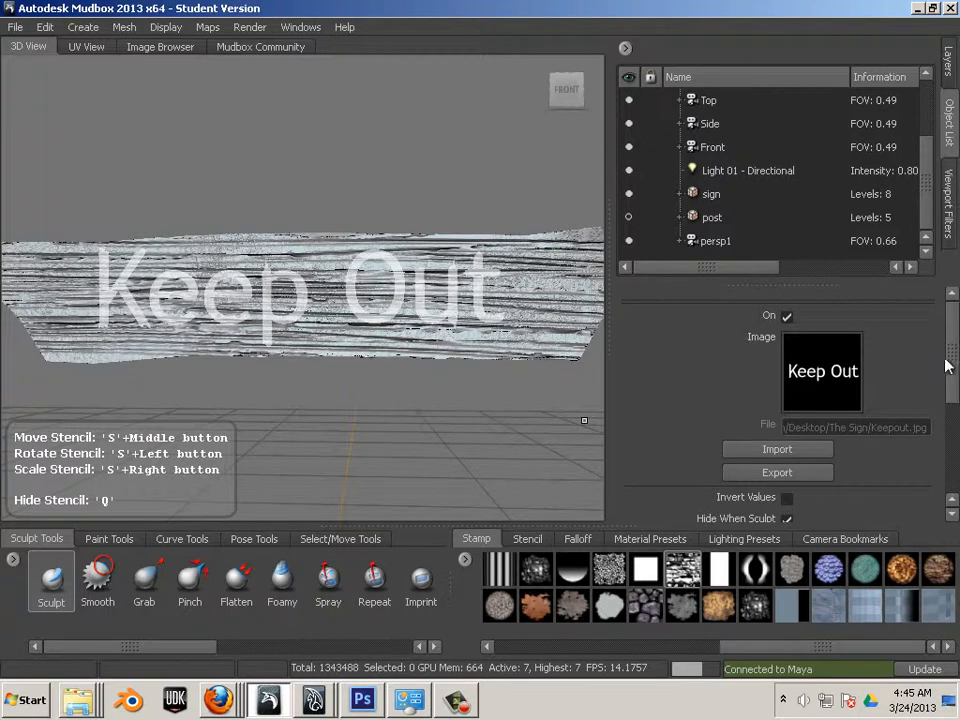
Enable the stamp image for the Sculpt brush again and show its facing-angle falloff settings.
mouse_move(948, 366)
left_mouse_down()
mouse_move(957, 454)
mouse_move(957, 366)
left_mouse_up()
left_click(48, 585)
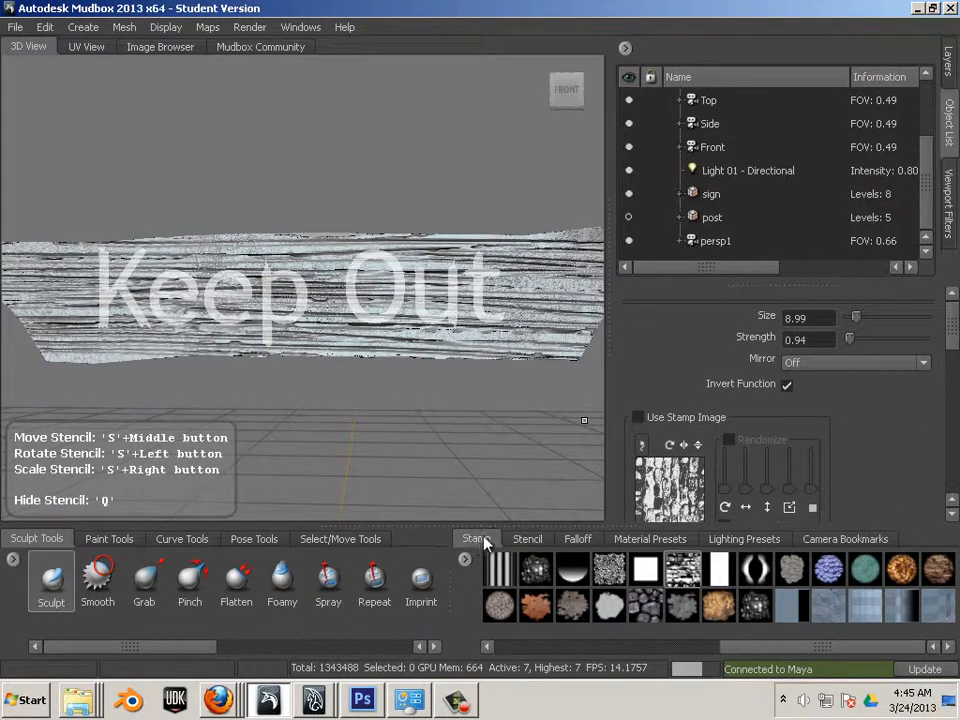
left_click(638, 418)
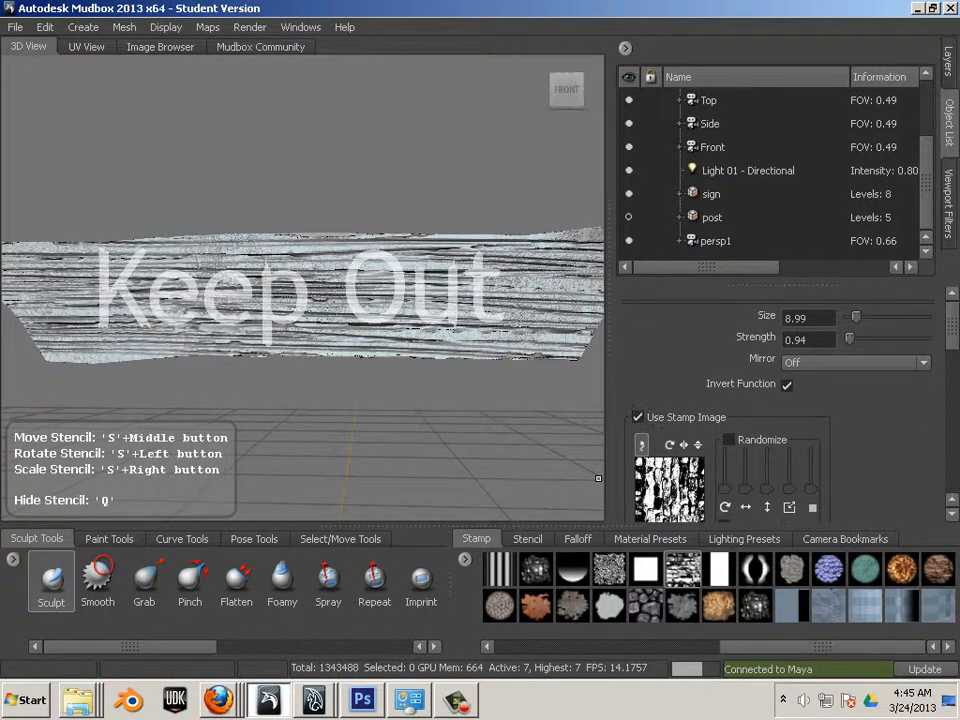
left_click_drag(950, 337, 955, 491)
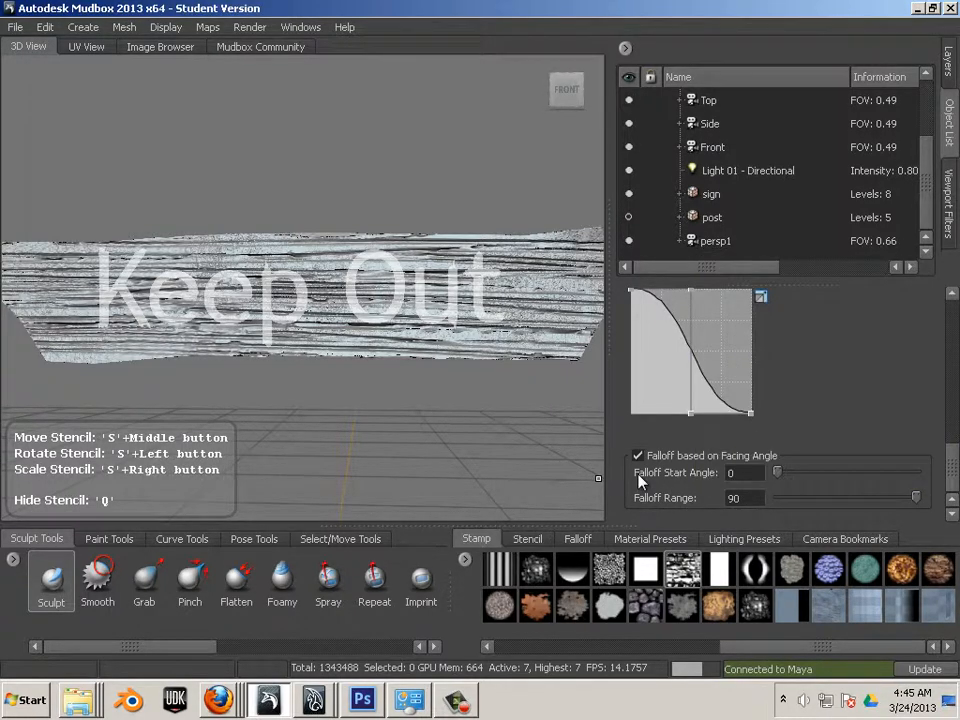
Lower the sign to subdivision level 5 and smooth the wood grain inside the Keep Out letters with the Smooth brush.
left_click(98, 585)
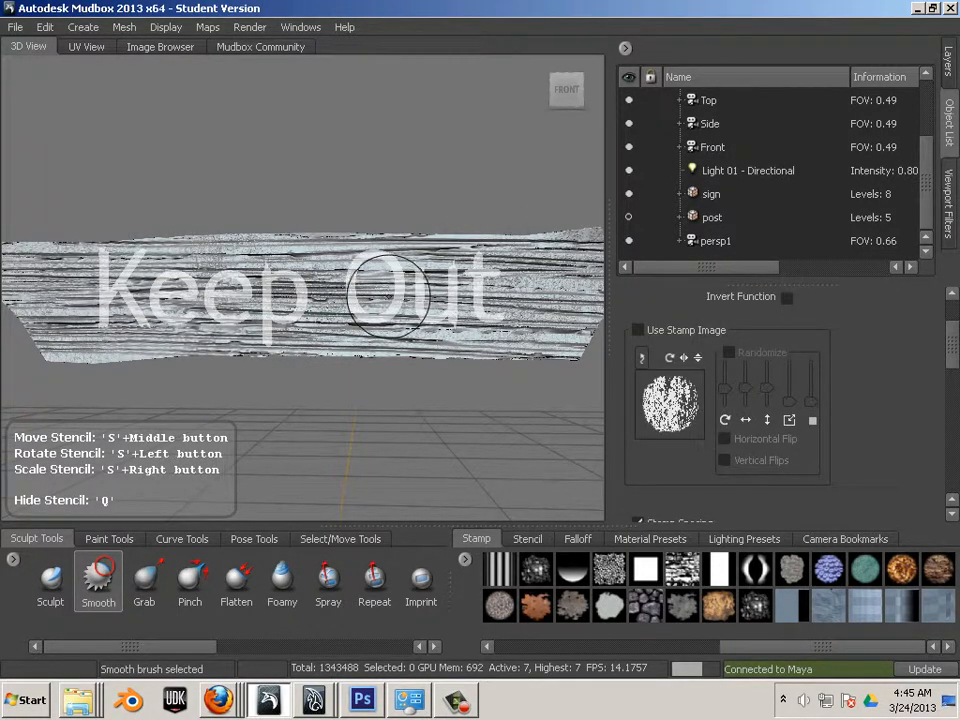
key("Page_Down")
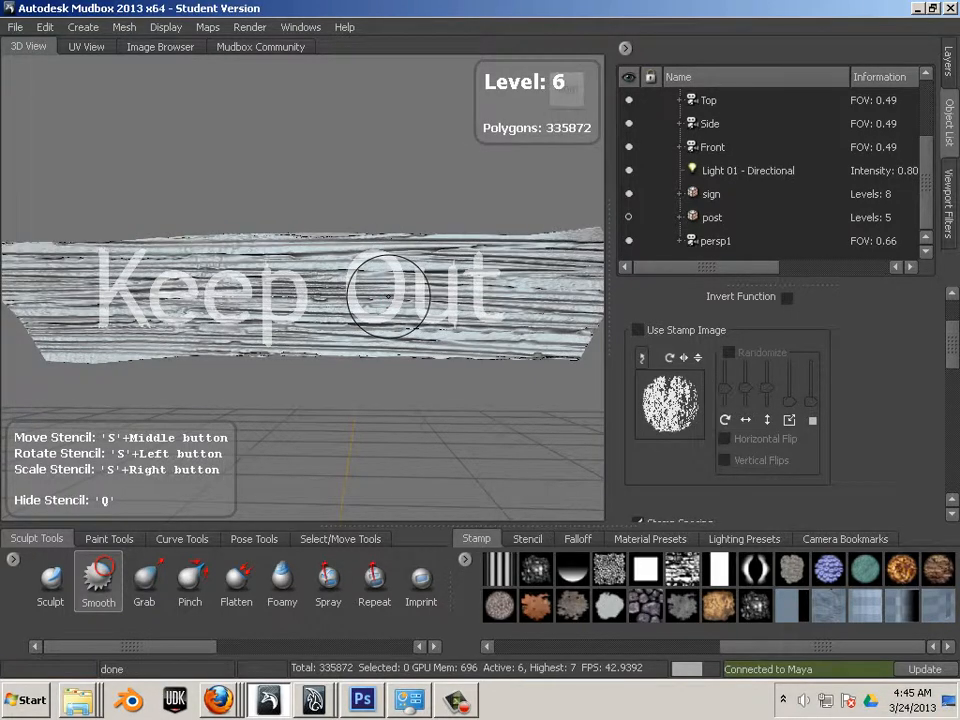
key("Page_Down")
key("q")
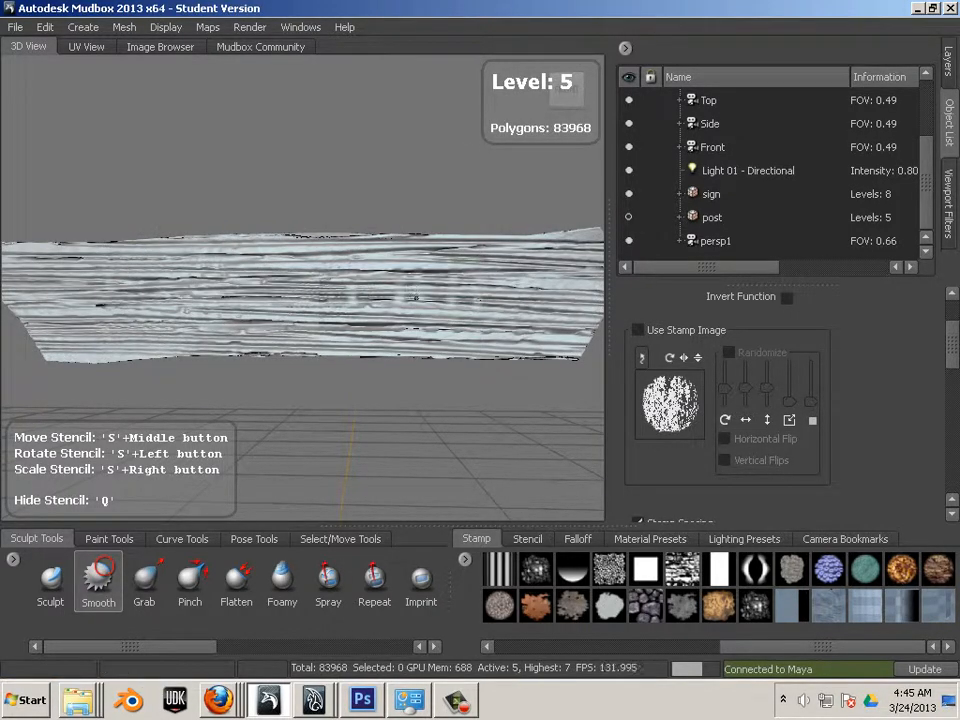
mouse_move(474, 301)
left_mouse_down()
mouse_move(112, 290)
mouse_move(123, 306)
left_mouse_up()
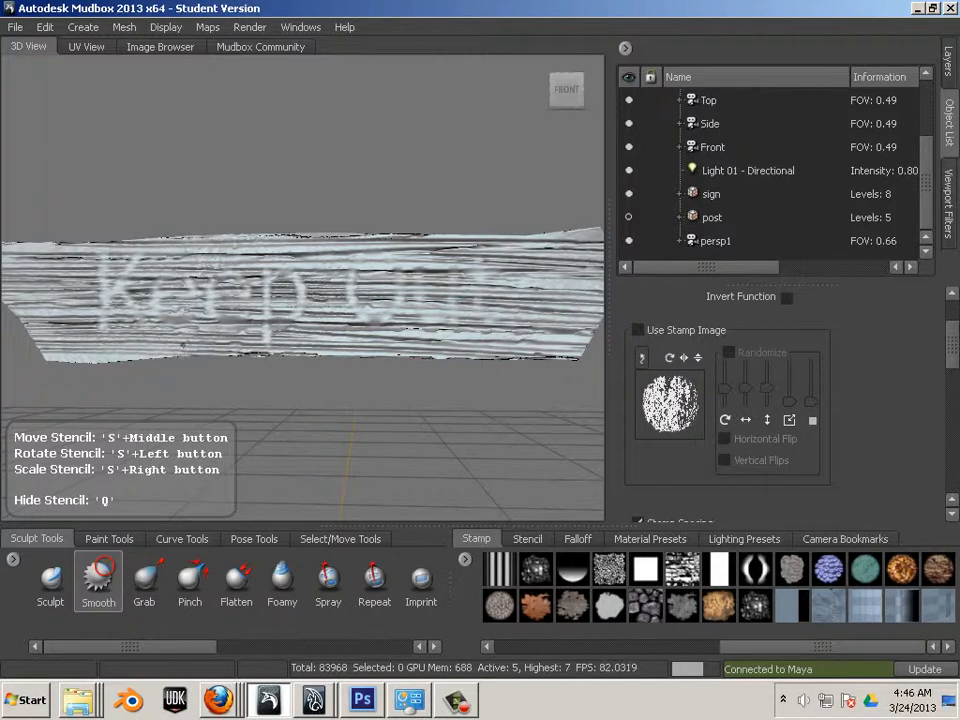
left_click_drag(487, 277, 485, 271)
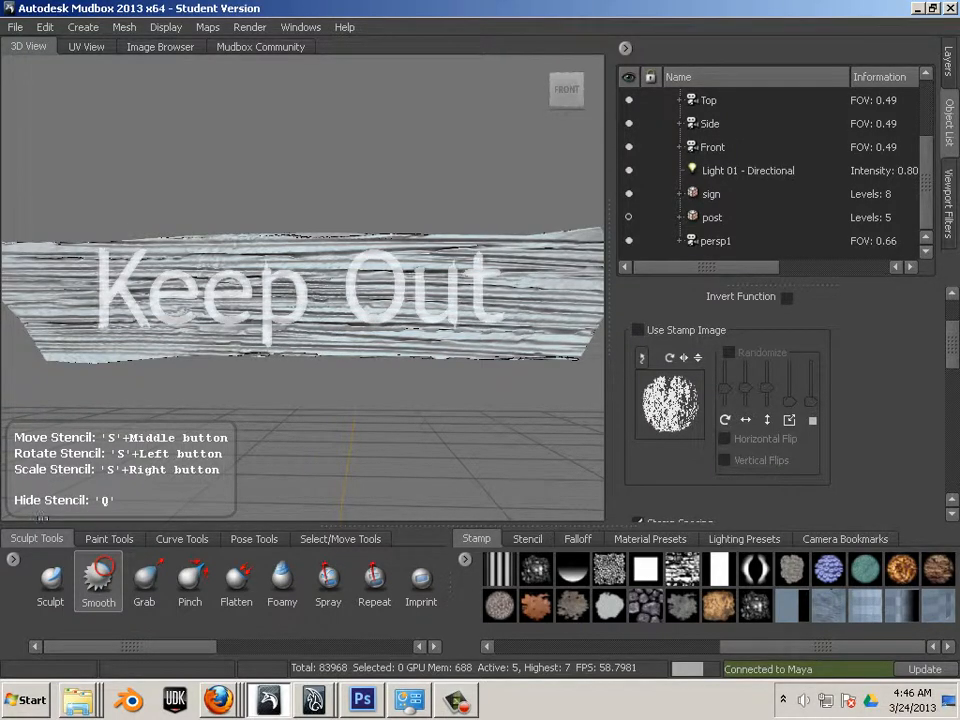
Flatten the wood grain inside the Keep Out letters at level 5 with the Flatten brush through the stencil.
left_click(237, 582)
left_click_drag(108, 304, 318, 302)
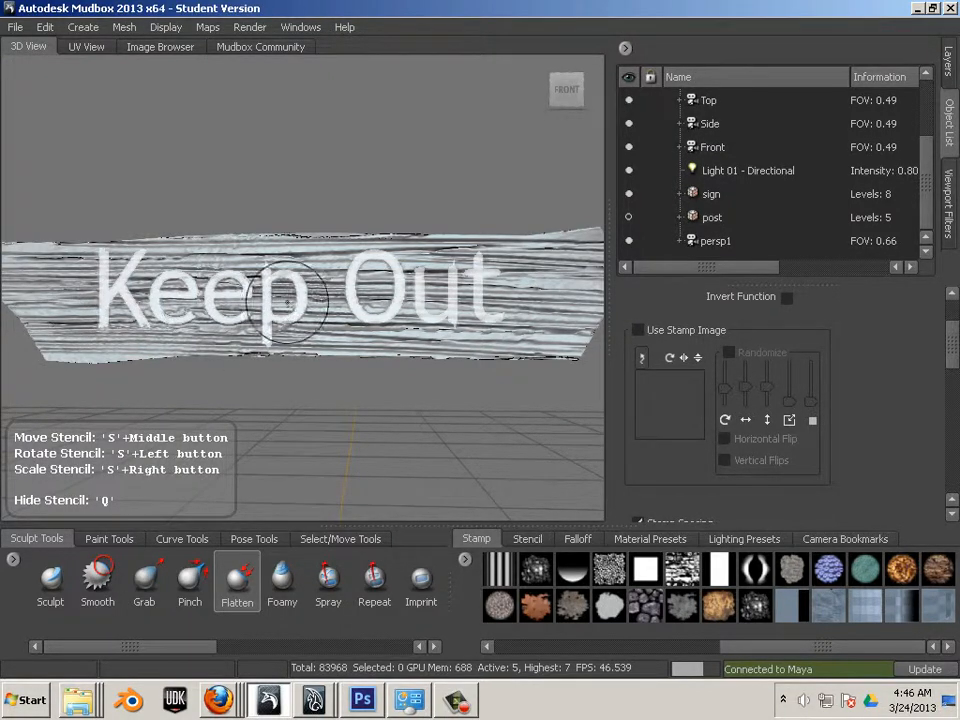
mouse_move(352, 299)
left_mouse_down()
mouse_move(478, 296)
mouse_move(440, 308)
mouse_move(472, 305)
mouse_move(450, 308)
mouse_move(452, 318)
mouse_move(494, 312)
mouse_move(479, 274)
mouse_move(414, 283)
mouse_move(369, 260)
mouse_move(380, 256)
mouse_move(362, 263)
left_mouse_up()
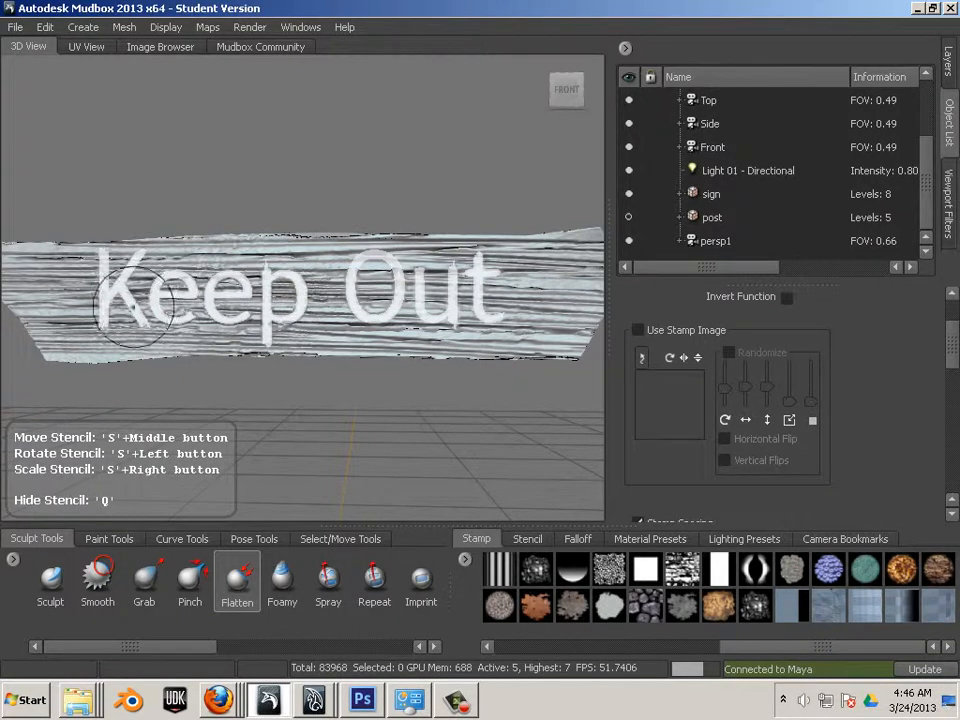
Raise the sign to subdivision level 7 and flatten the remaining grain inside every Keep Out letter with the Flatten brush.
key("Page_Up")
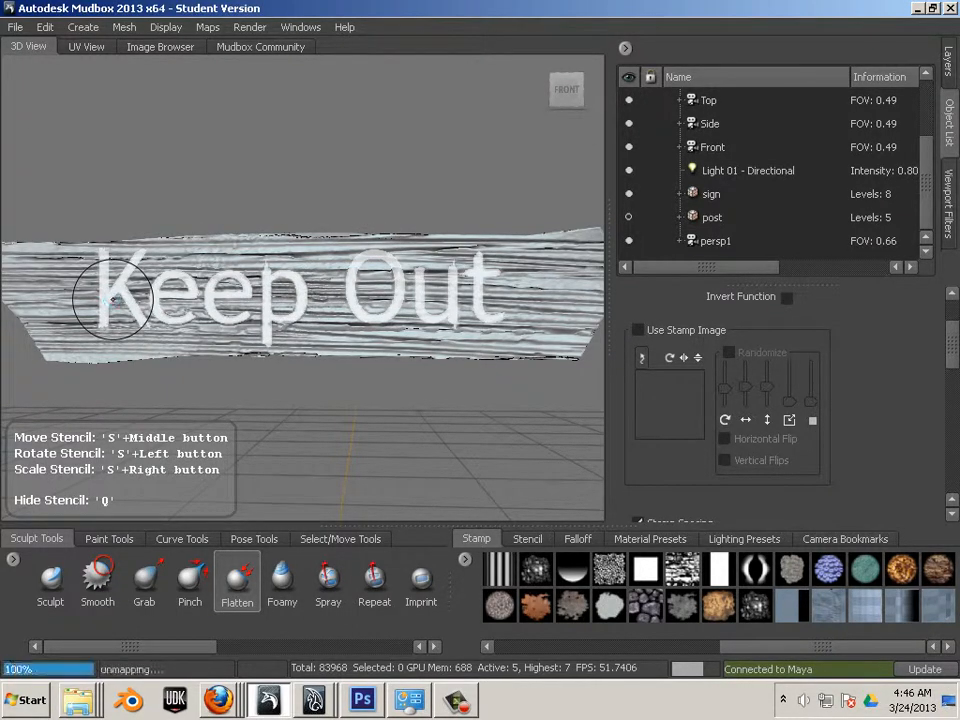
key("Page_Up")
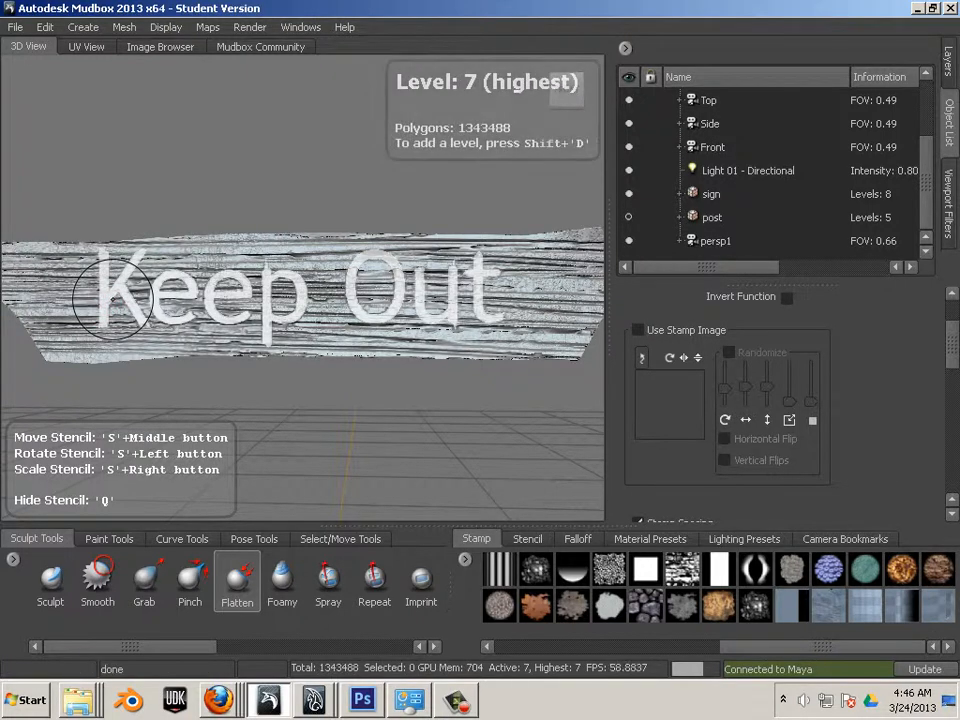
key("q")
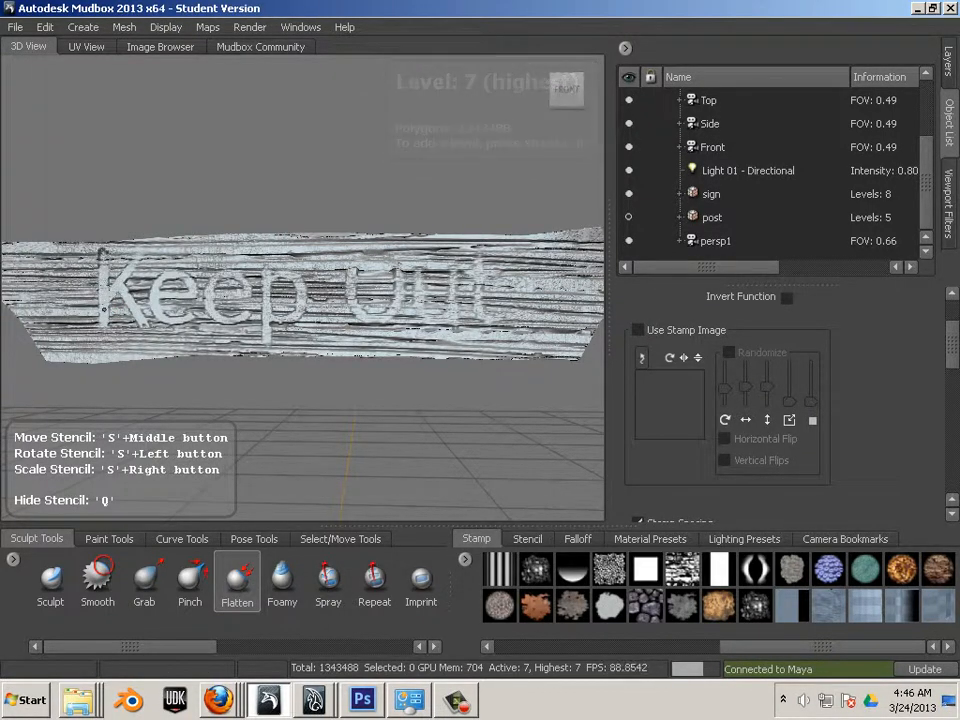
key("q")
key("q")
key("q")
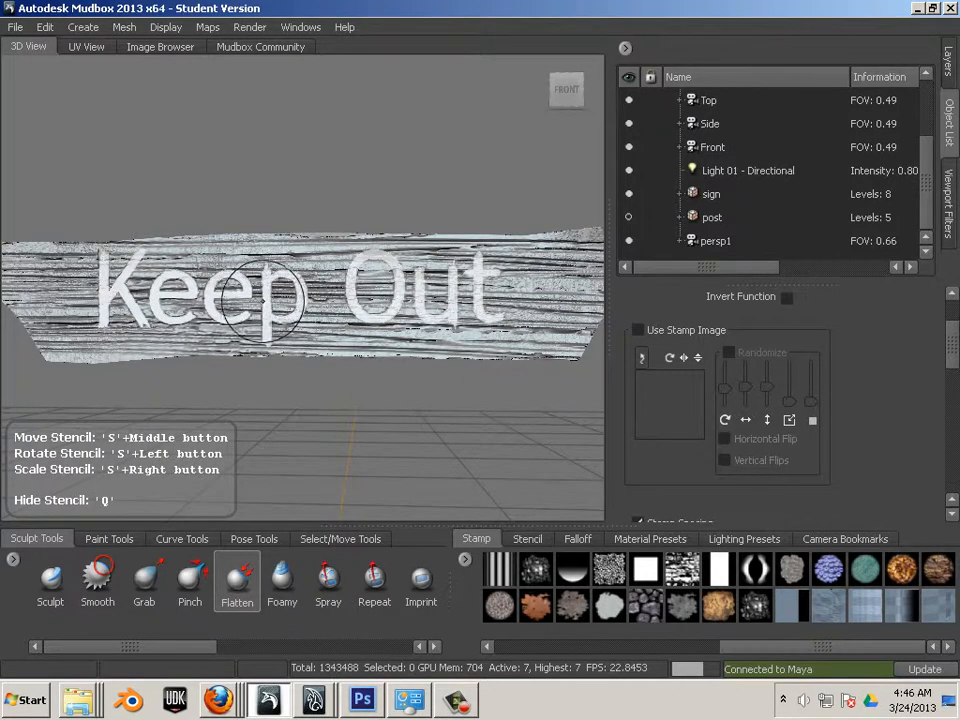
key("q")
key("q")
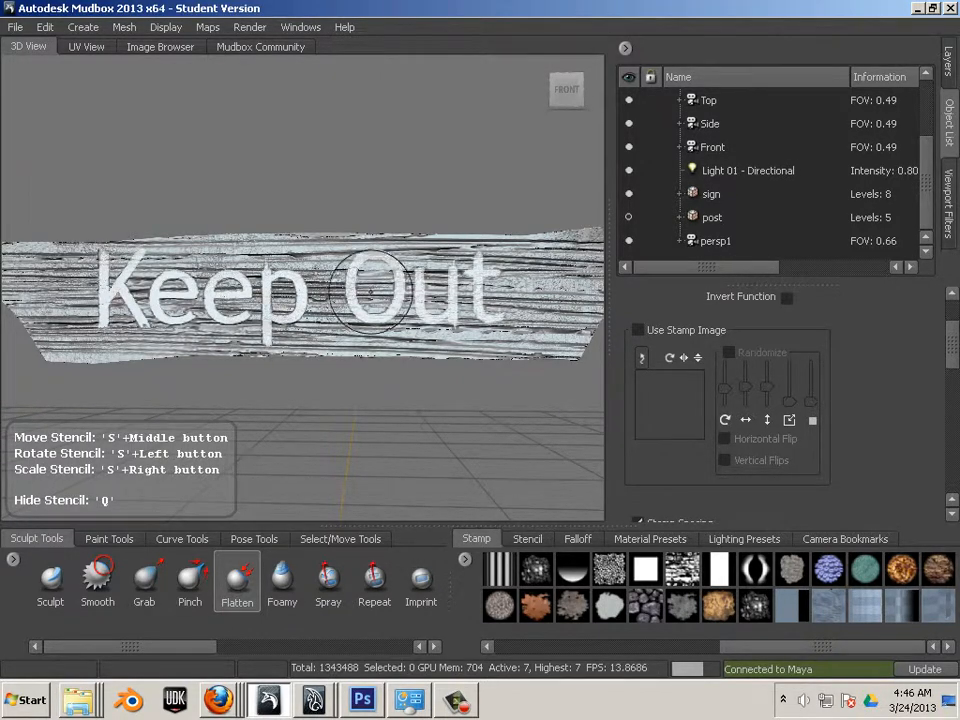
key("q")
key("q")
key("q")
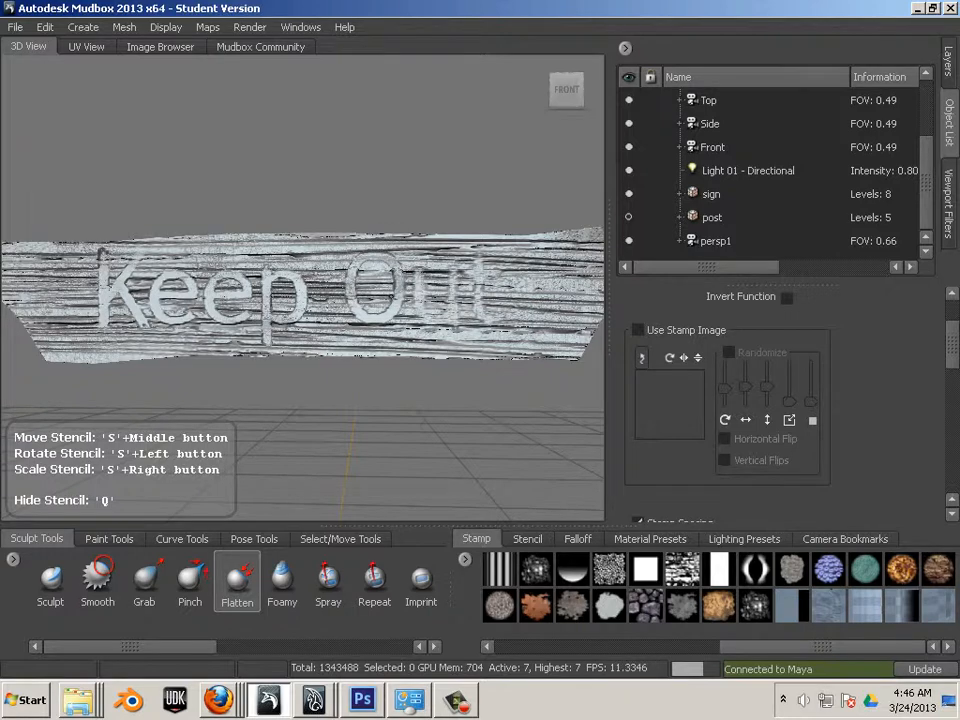
key("q")
key("q")
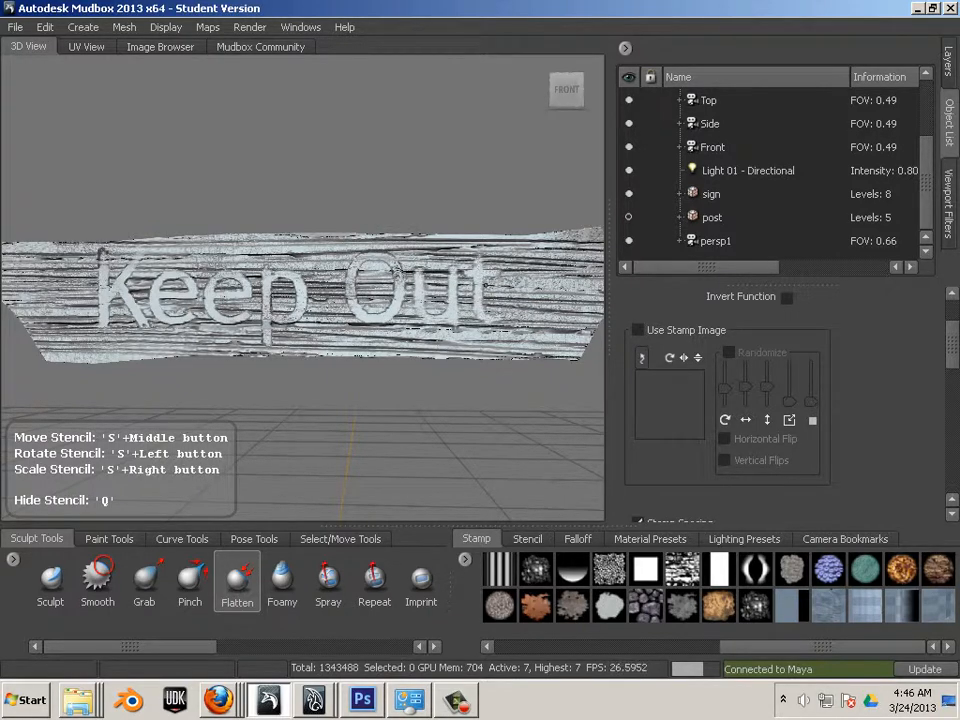
key("q")
key("q")
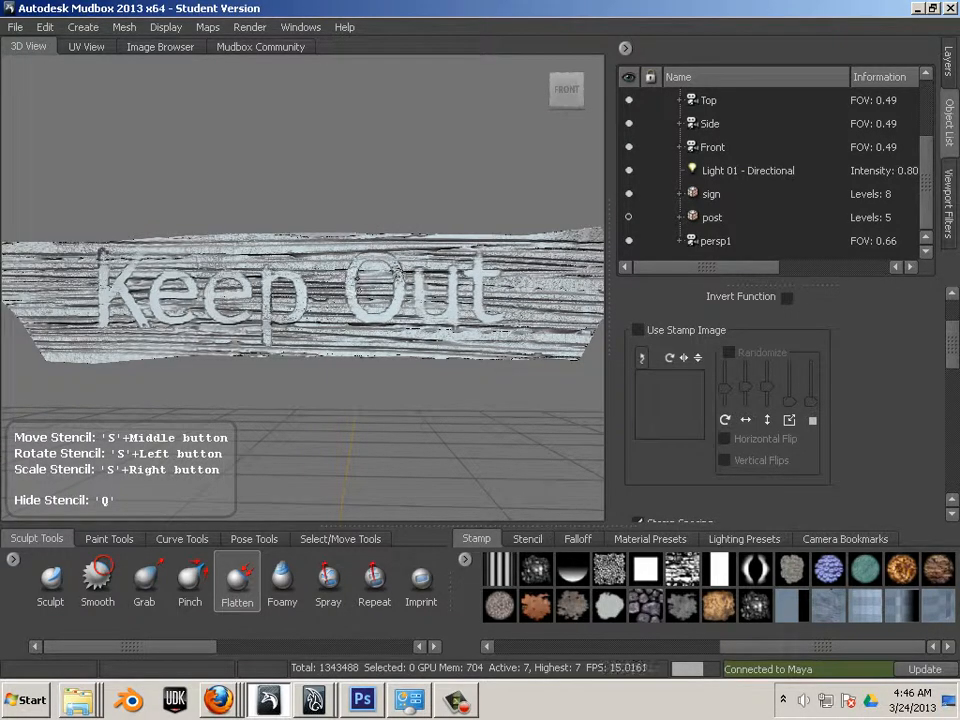
key("q")
key("q")
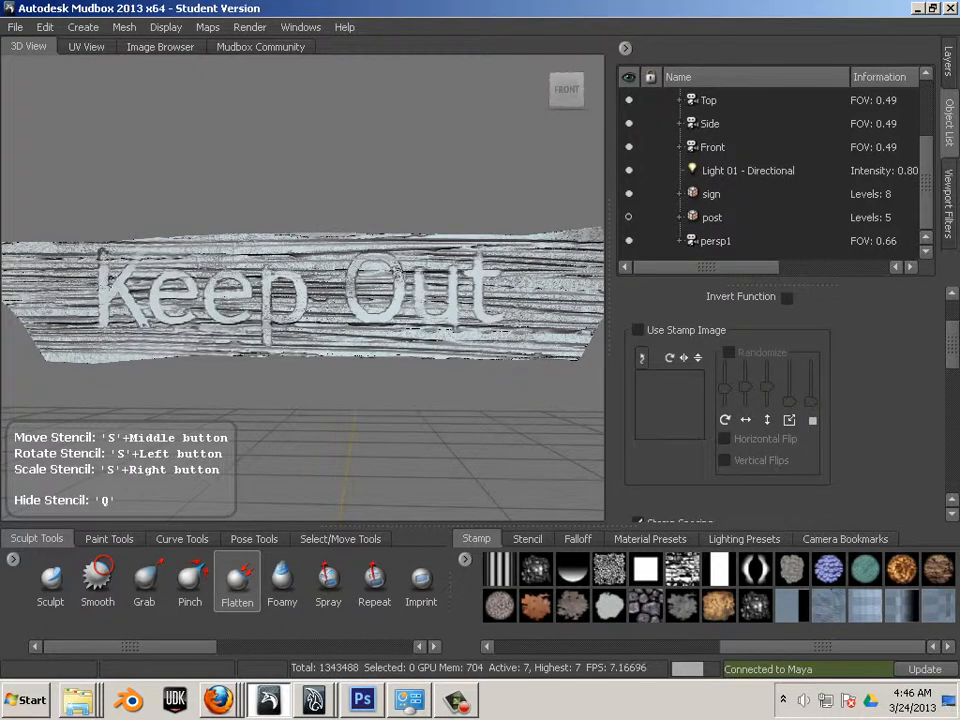
key("q")
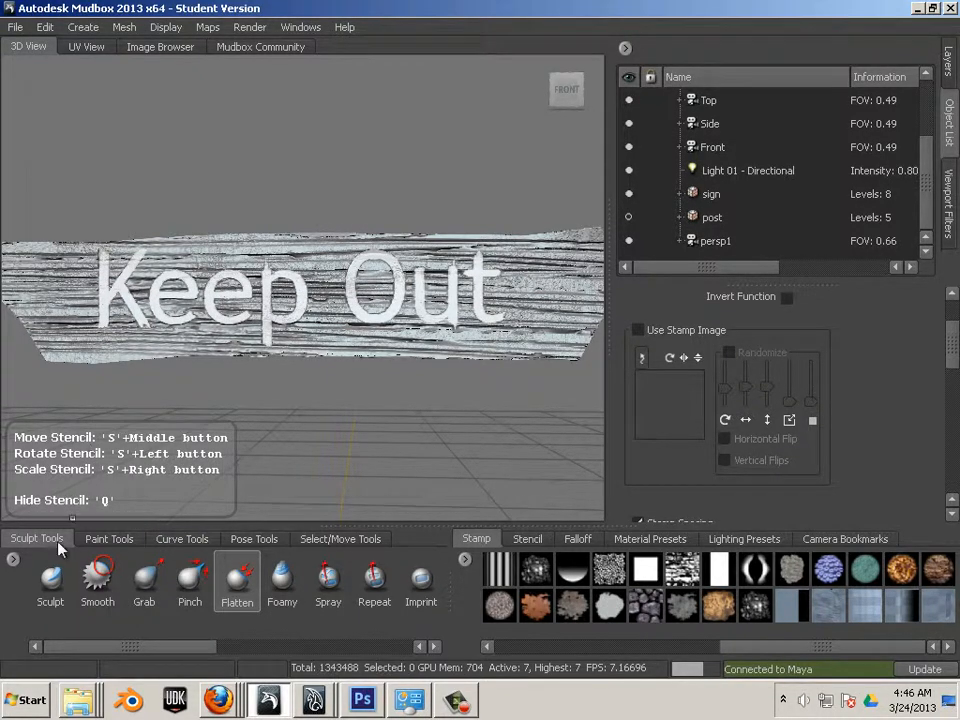
Carve the Keep Out lettering into this face with the inverted Sculpt brush and its black-and-white streaked stamp.
left_click(48, 585)
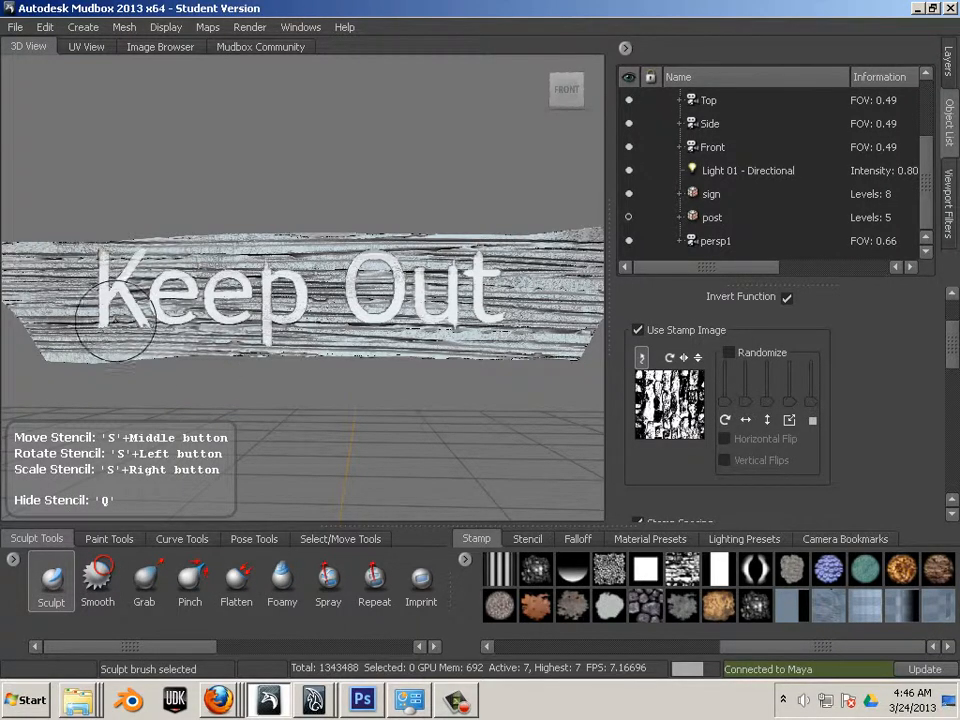
key("q")
mouse_move(111, 311)
left_mouse_down()
mouse_move(339, 302)
mouse_move(516, 313)
mouse_move(528, 285)
mouse_move(482, 222)
mouse_move(272, 230)
mouse_move(180, 283)
mouse_move(14, 259)
left_mouse_up()
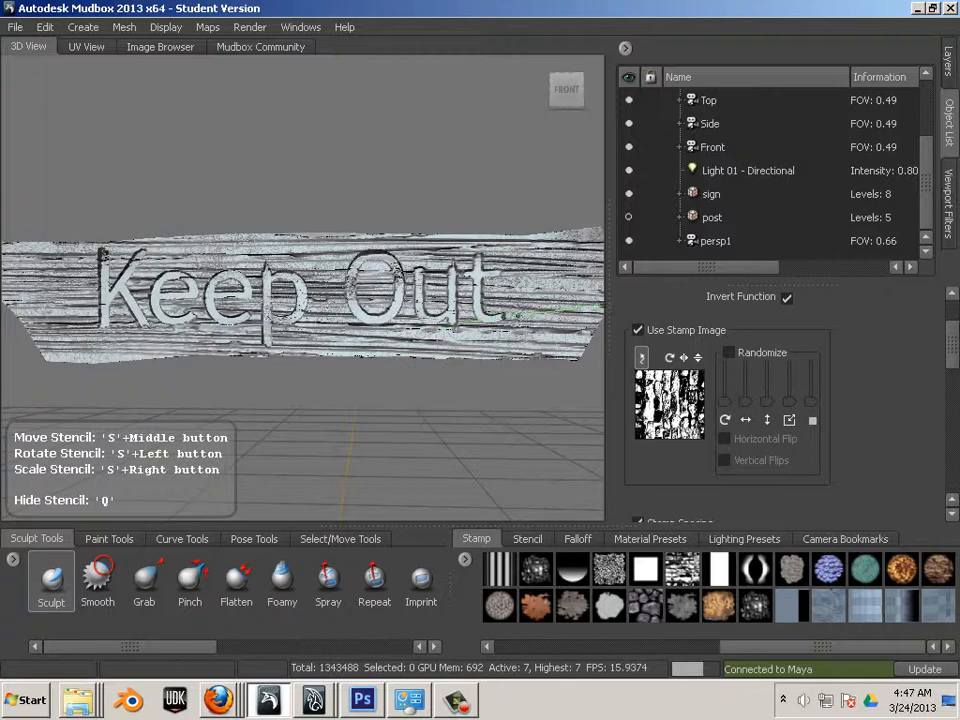
Finish the carving pass on the Keep Out face and turn off the stencil.
left_click_drag(550, 312, 507, 417)
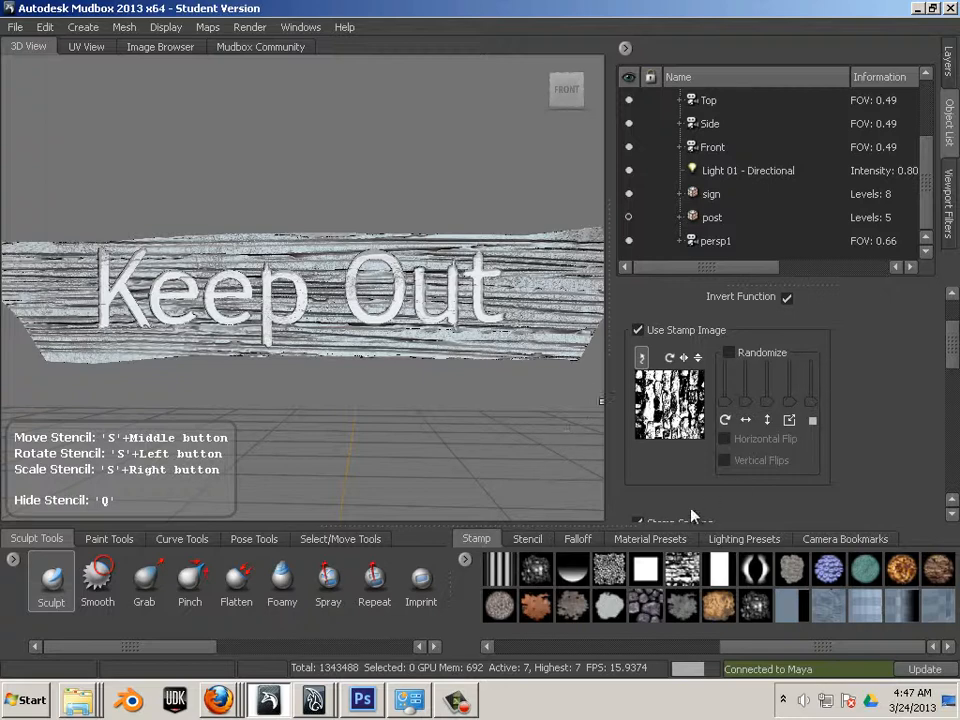
left_click(528, 539)
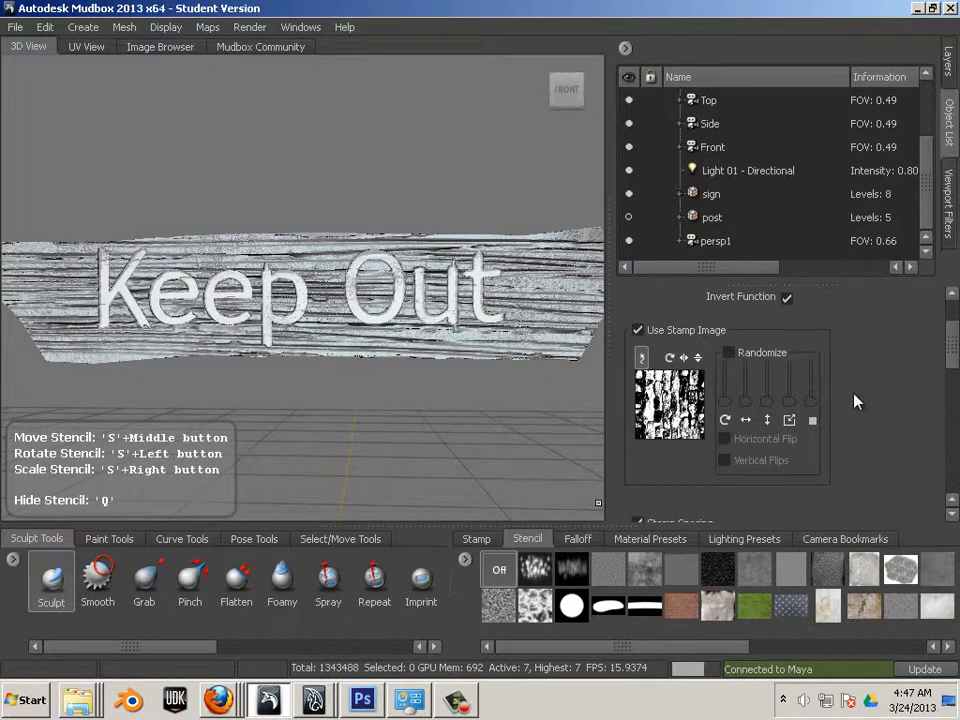
left_click(506, 569)
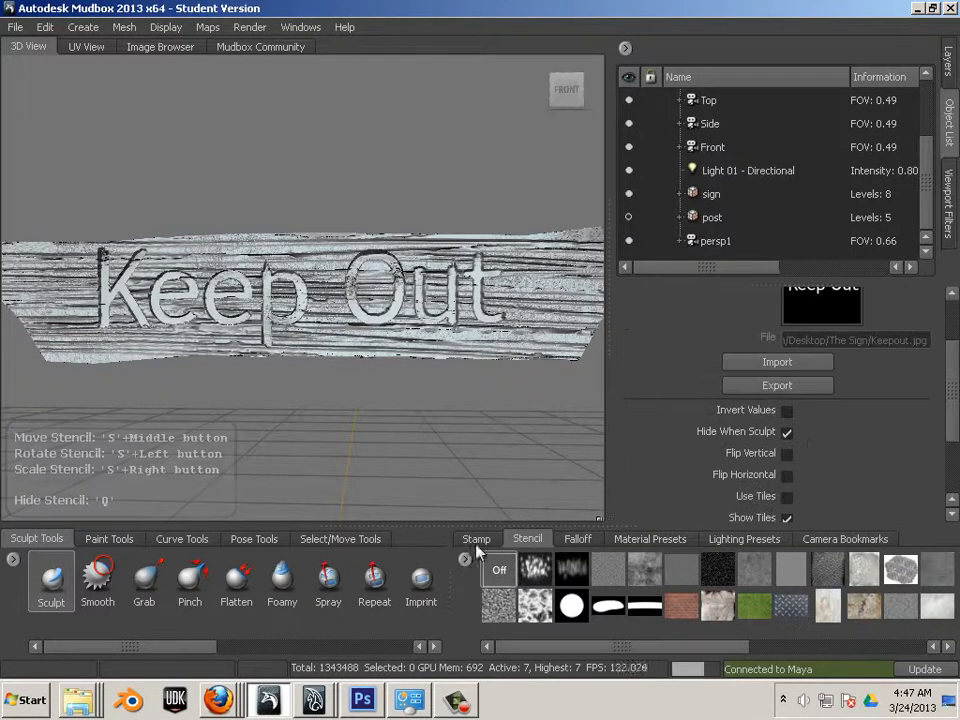
Examine the carved Keep Out lettering up close and from the side on both faces of the sign.
left_click_drag(381, 281, 320, 285, "alt")
middle_click_drag(320, 285, 226, 336, "alt")
right_click_drag(226, 336, 390, 336, "alt")
left_click_drag(310, 410, 418, 434, "alt")
middle_click_drag(115, 417, 406, 396, "alt")
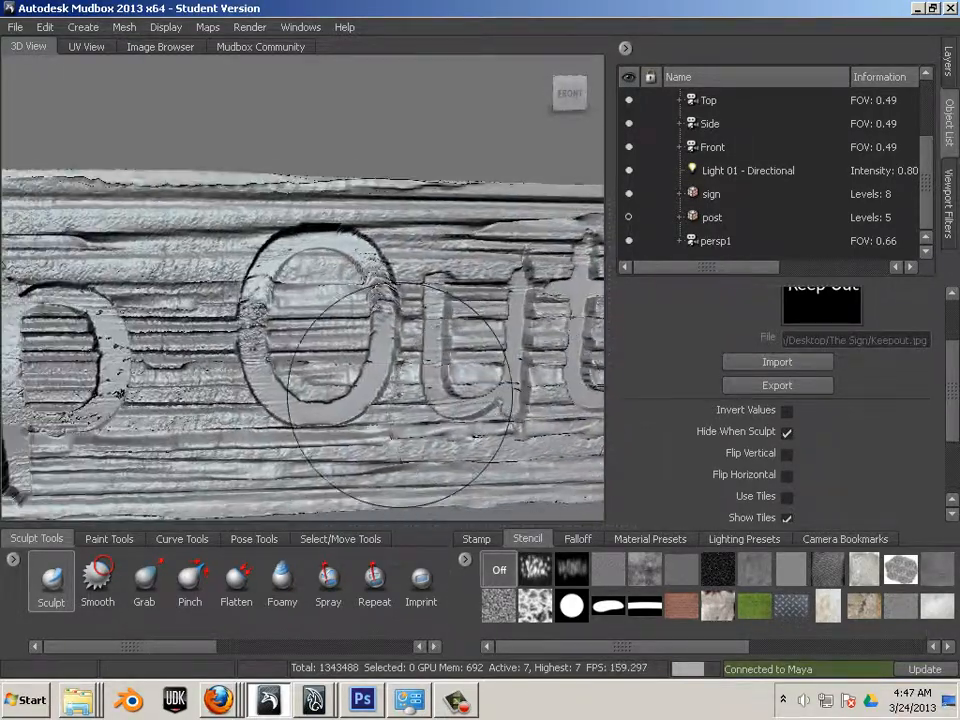
middle_click_drag(267, 380, 560, 382, "alt")
left_click_drag(289, 381, 285, 388, "alt")
middle_click_drag(285, 388, 560, 378, "alt")
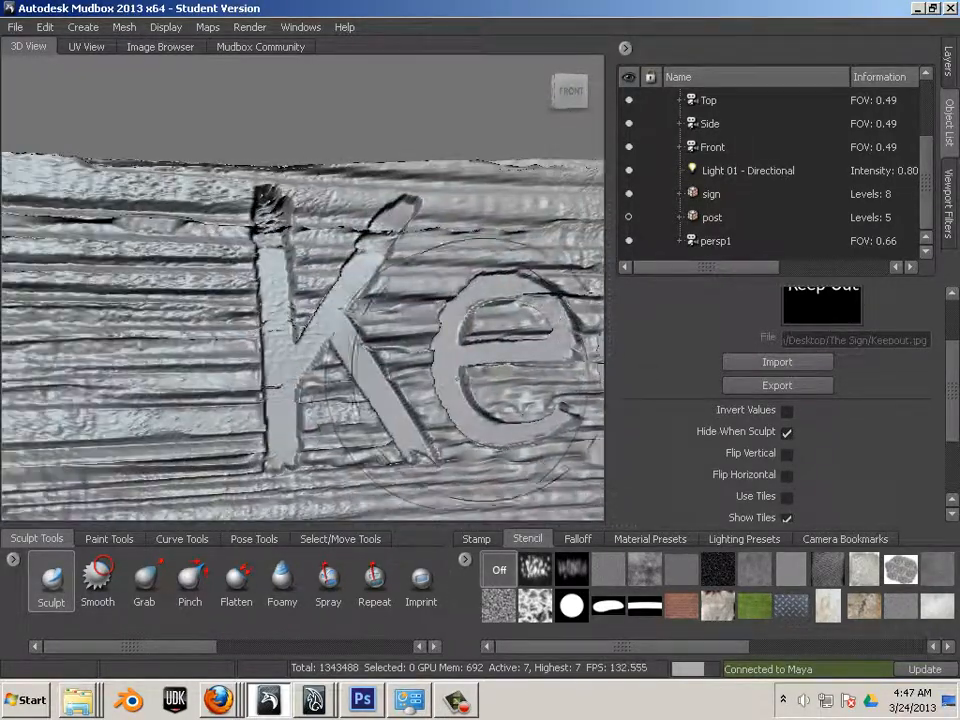
left_click_drag(400, 378, 450, 392, "alt")
right_click_drag(450, 392, 320, 385, "alt")
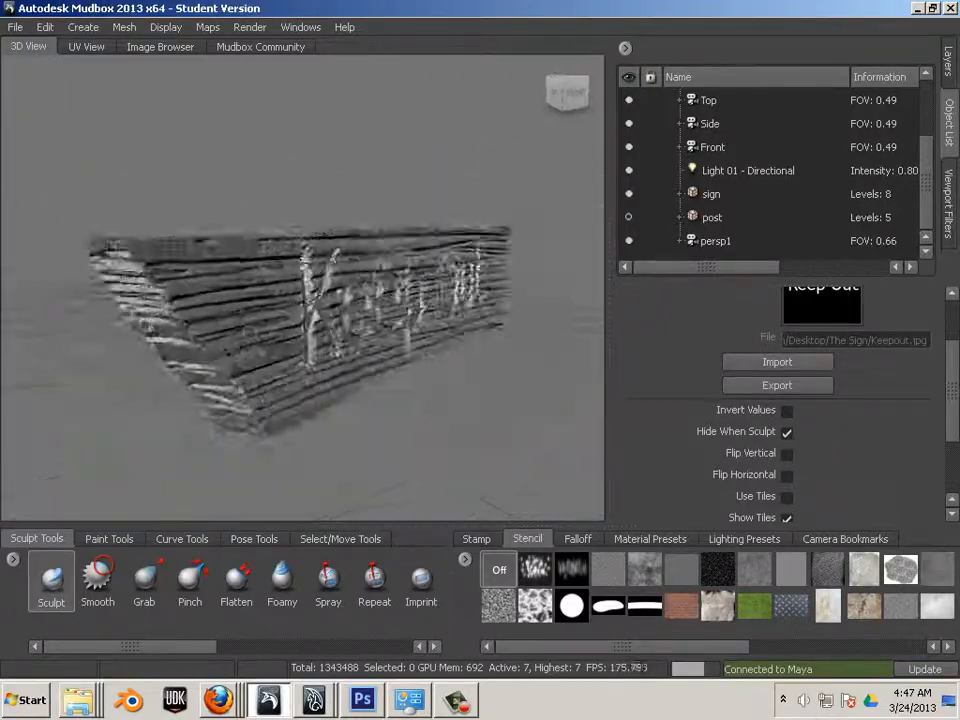
middle_click_drag(320, 385, 210, 371, "alt")
right_click_drag(210, 371, 288, 371, "alt")
left_click_drag(288, 371, 213, 371, "alt")
right_click_drag(213, 371, 140, 371, "alt")
middle_click_drag(140, 371, 375, 352, "alt")
left_click_drag(375, 352, 372, 318, "alt")
Smooth the jagged spikes where the p's bowl meets its stem on the back face with the Smooth brush.
right_click_drag(314, 312, 450, 371, "alt")
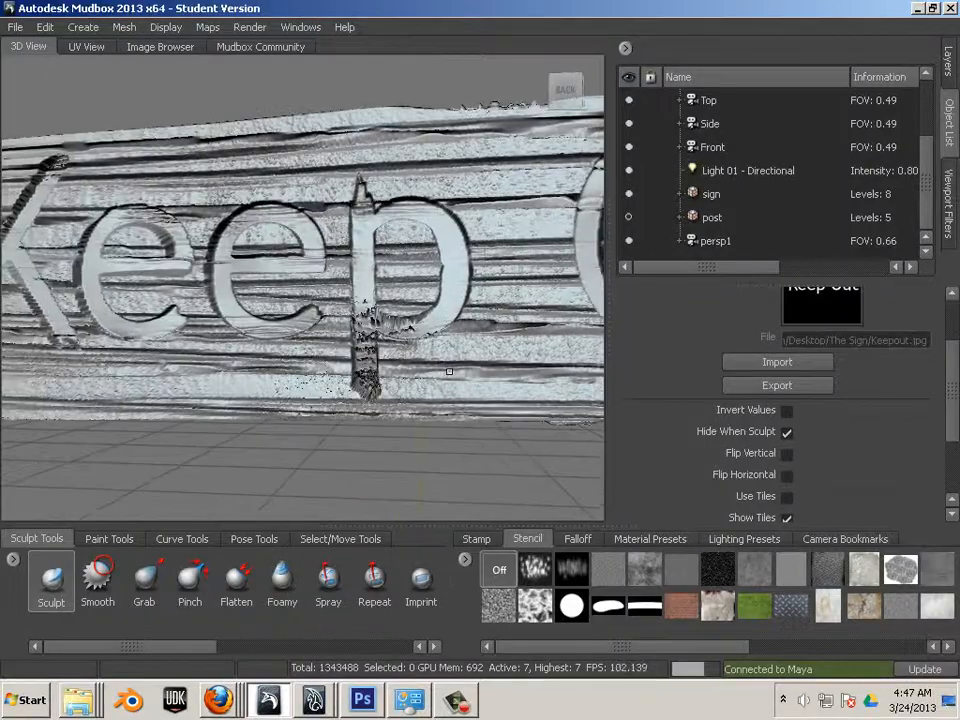
middle_click_drag(450, 371, 342, 355, "alt")
right_click_drag(342, 355, 422, 400, "alt")
middle_click_drag(422, 400, 449, 368, "alt")
right_click_drag(449, 368, 482, 386, "alt")
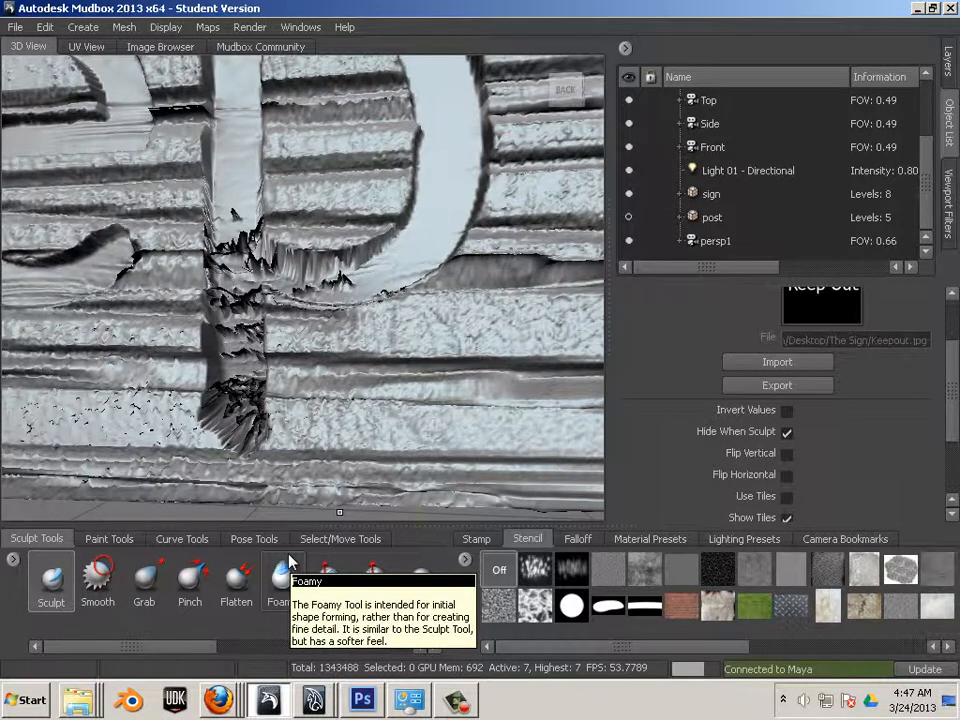
left_click(98, 578)
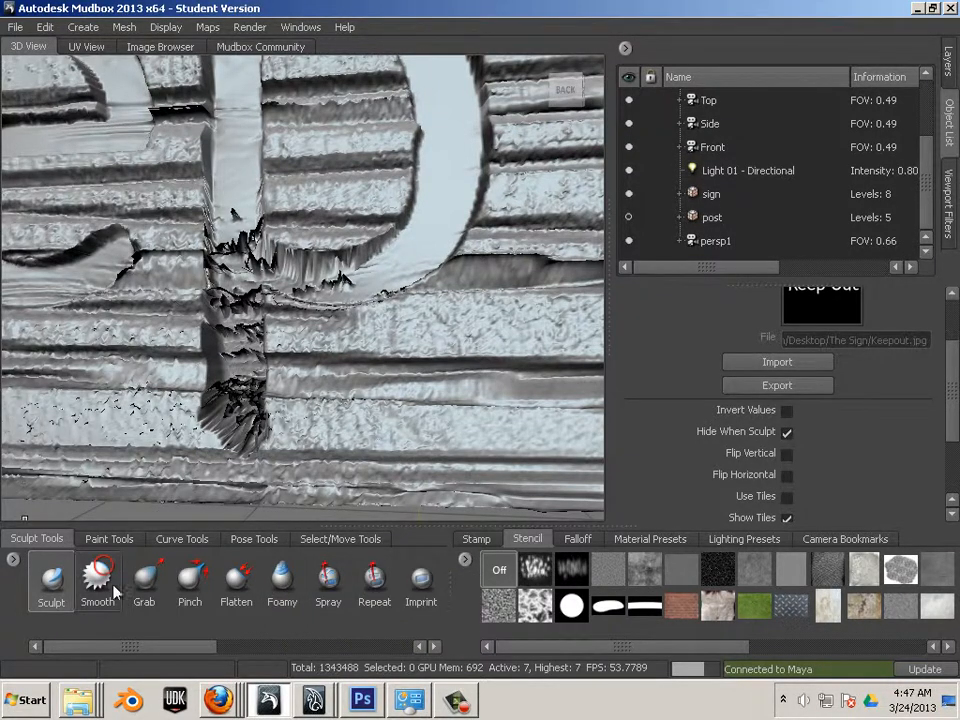
left_click_drag(328, 400, 173, 208)
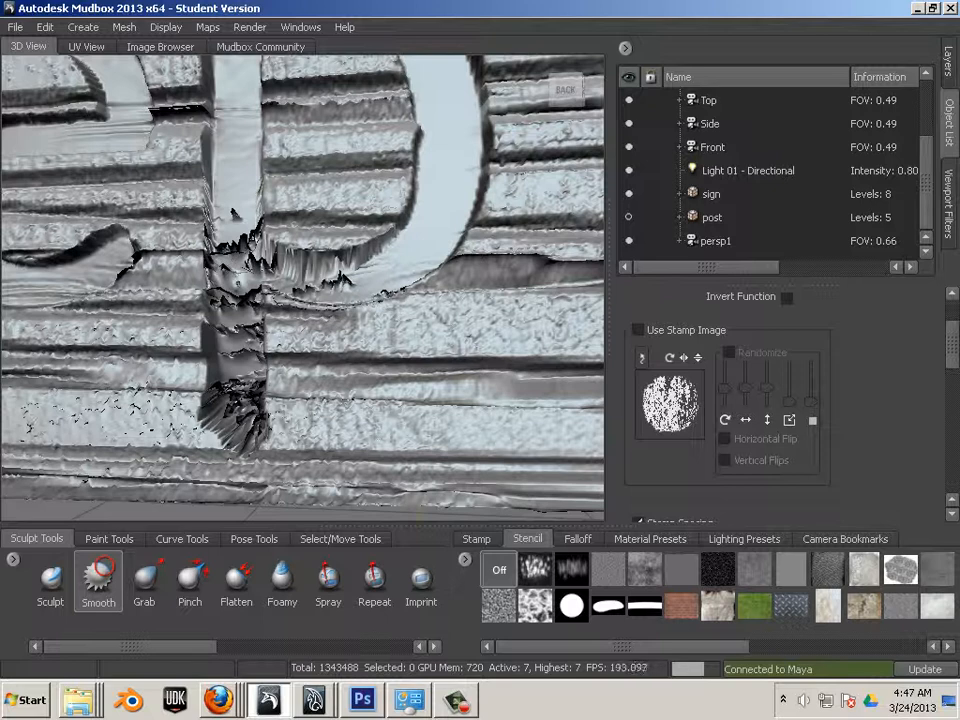
mouse_move(176, 208)
left_mouse_down()
mouse_move(262, 213)
mouse_move(278, 203)
left_mouse_up()
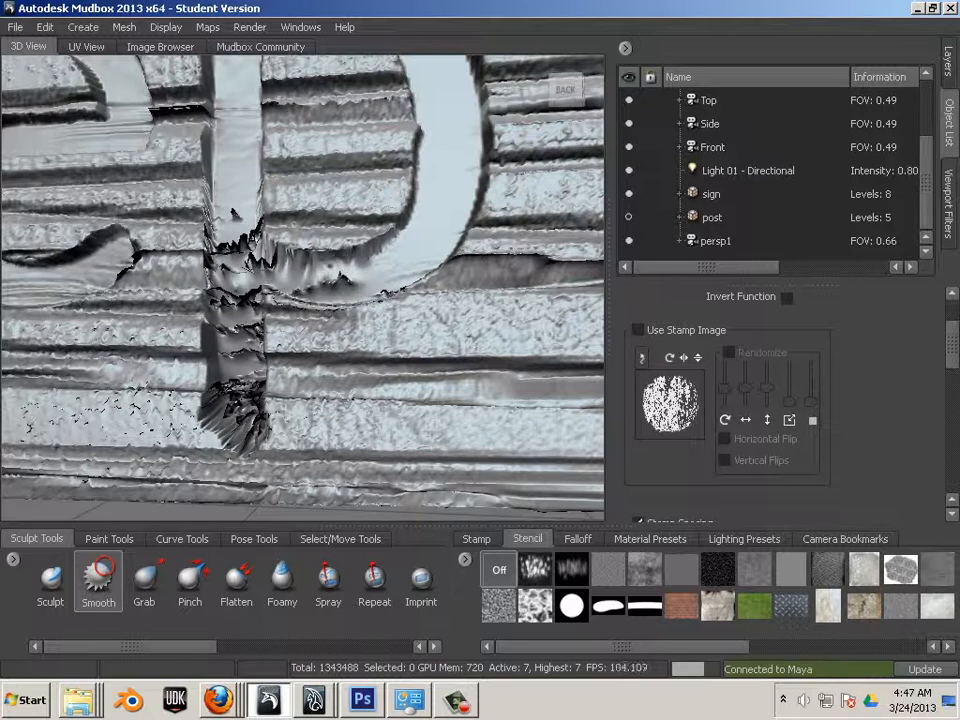
left_click_drag(368, 264, 268, 260)
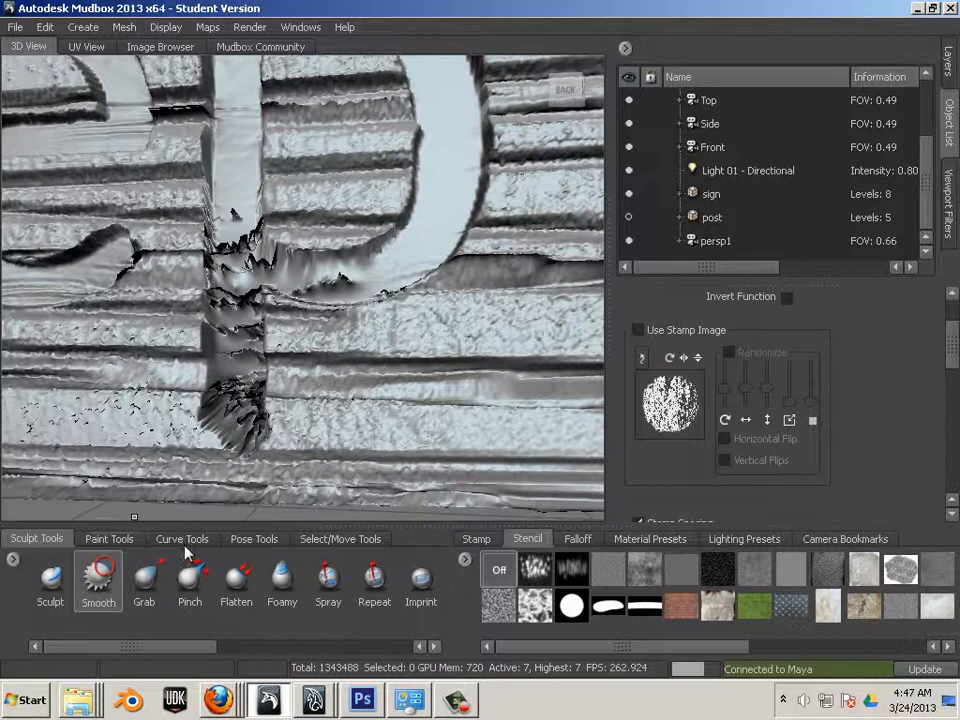
Flatten the jagged stem and lower bowl of the p with the Flatten brush, at subdivision level 7 and at level 6.
left_click(236, 580)
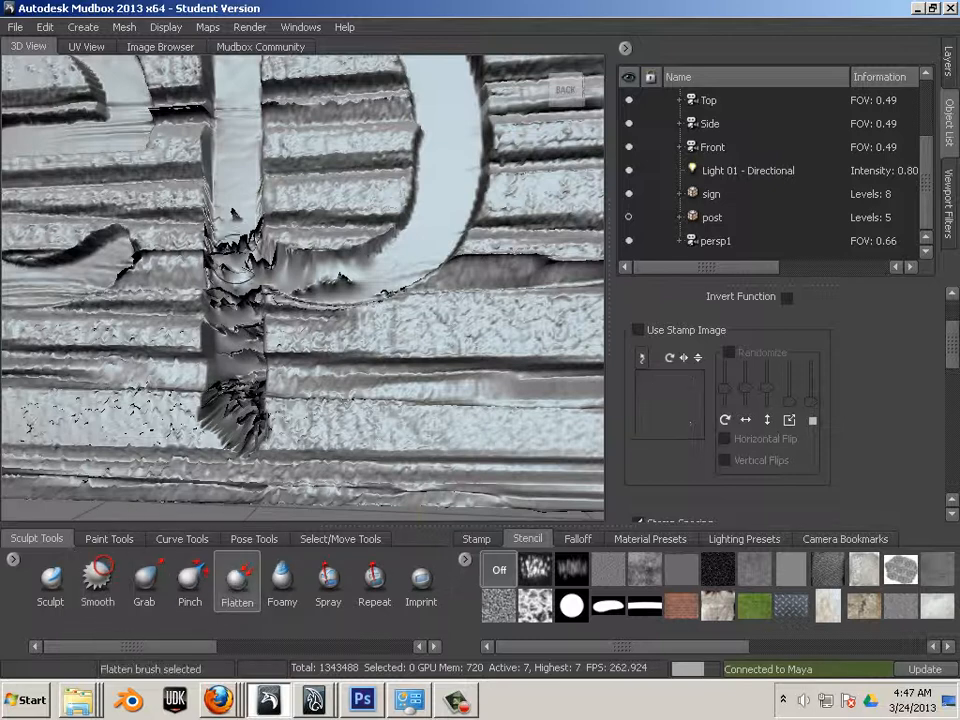
mouse_move(238, 254)
left_mouse_down()
mouse_move(238, 404)
mouse_move(235, 277)
left_mouse_up()
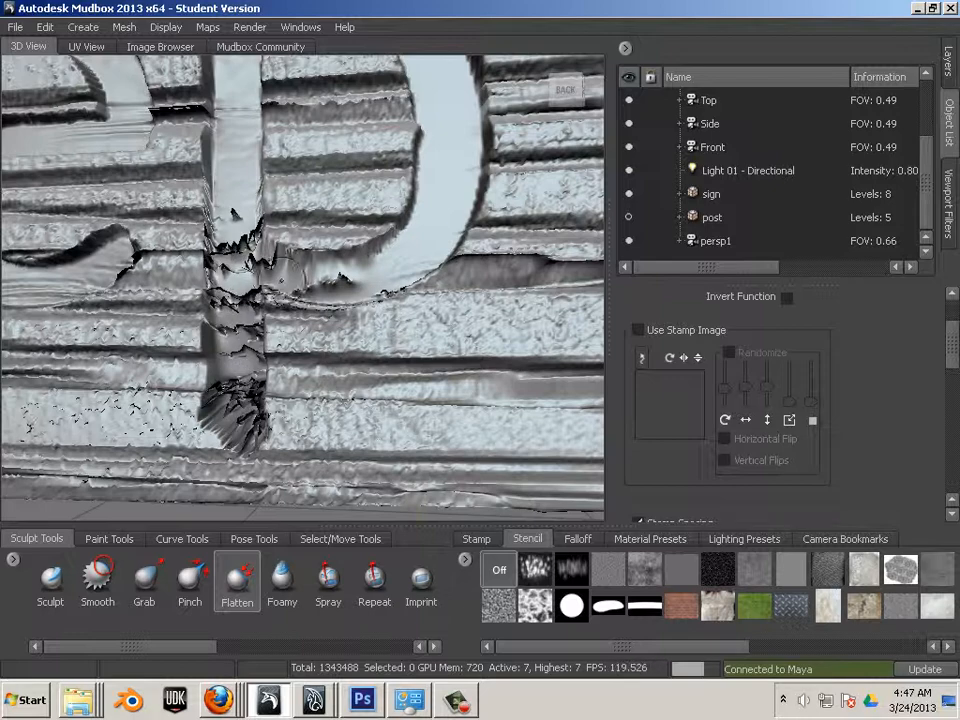
key("Page_Down")
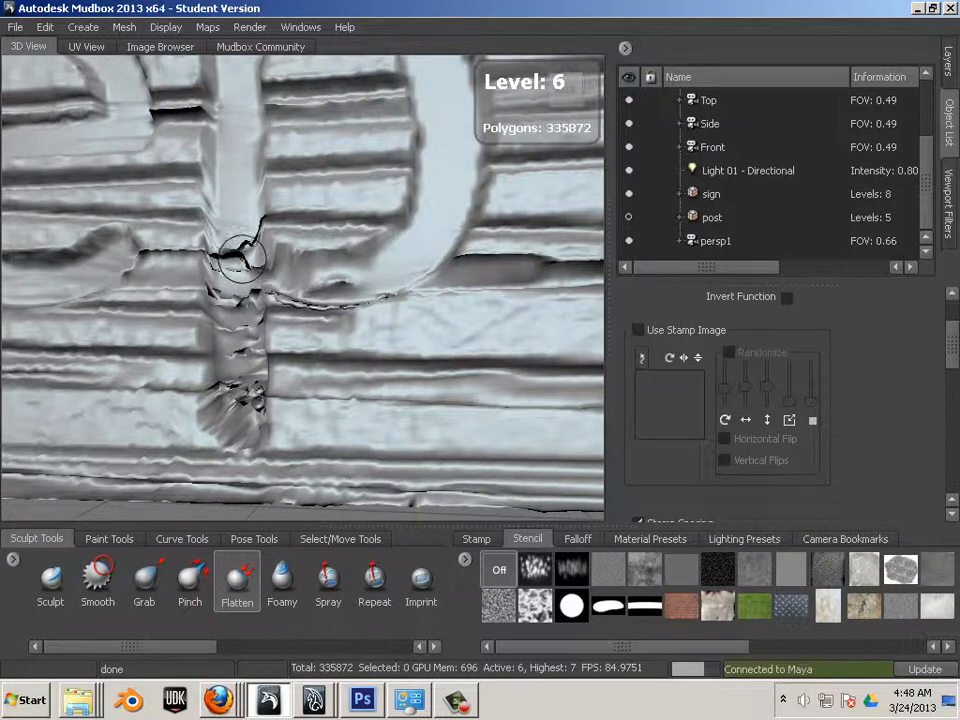
mouse_move(236, 256)
left_mouse_down()
mouse_move(228, 266)
mouse_move(236, 404)
mouse_move(236, 277)
left_mouse_up()
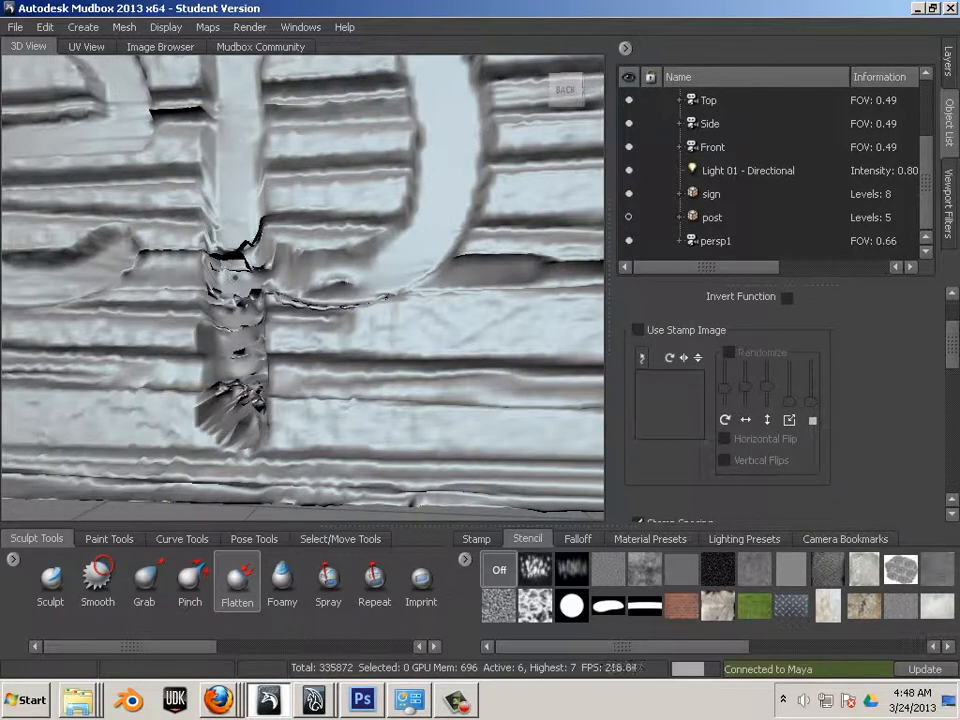
left_click_drag(328, 281, 349, 286)
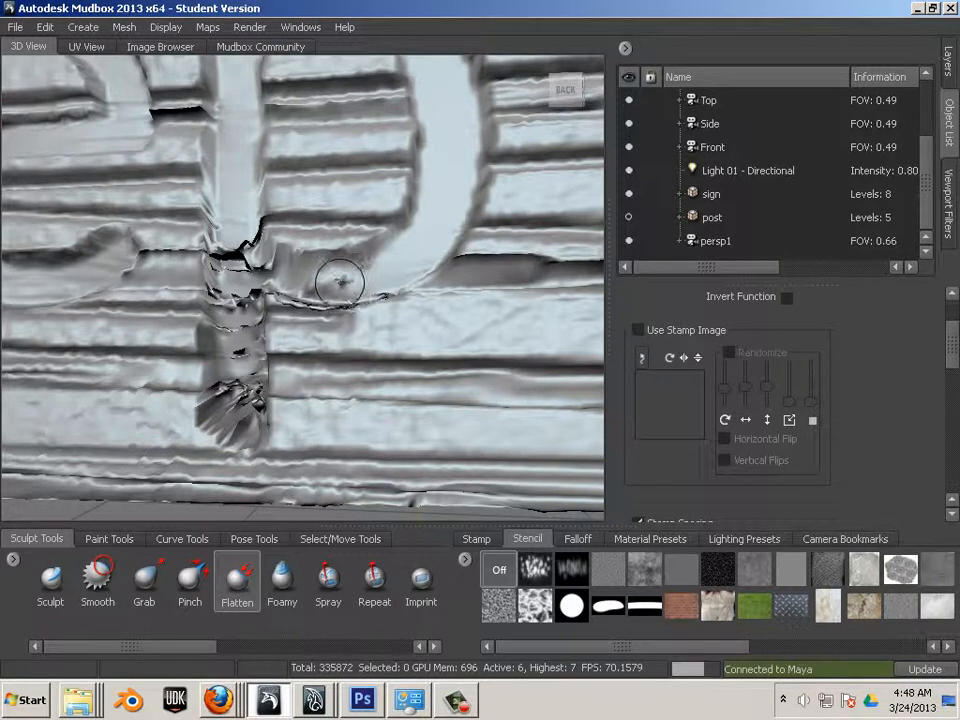
Return the sign to subdivision level 7 and sharpen the edges of the p's bowl and stem with the Pinch brush.
key("shift+d")
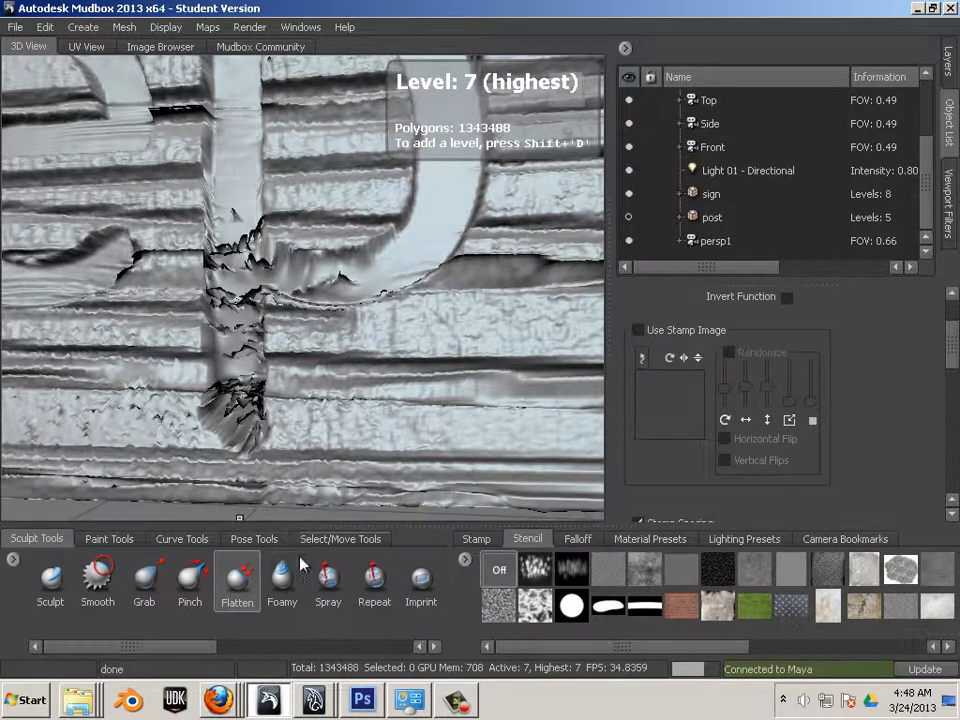
left_click(190, 580)
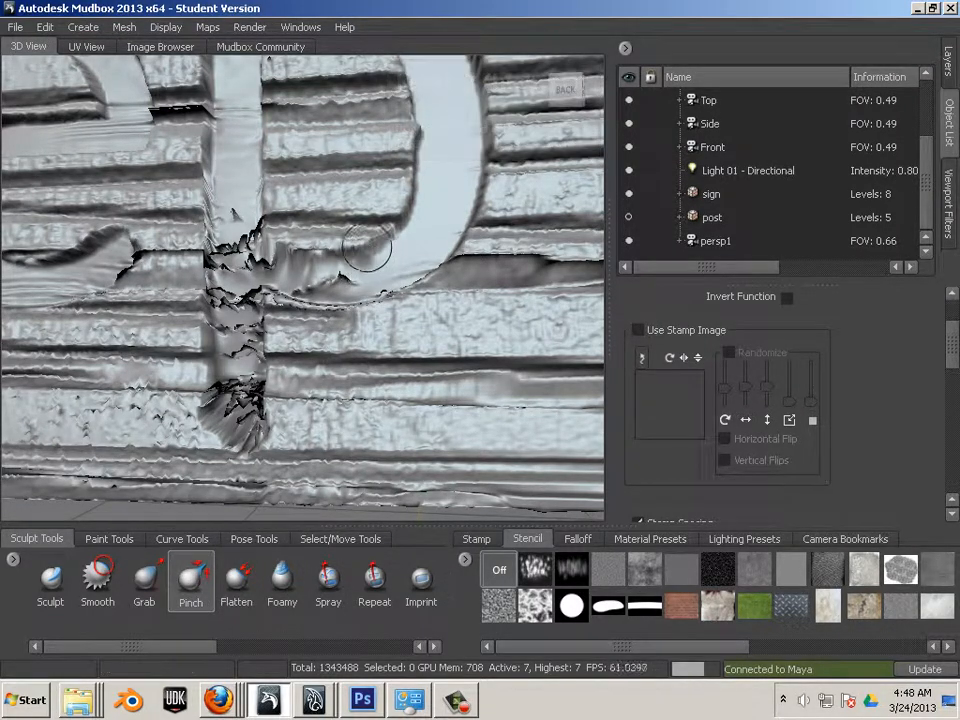
mouse_move(367, 247)
left_mouse_down()
mouse_move(304, 251)
mouse_move(270, 234)
left_mouse_up()
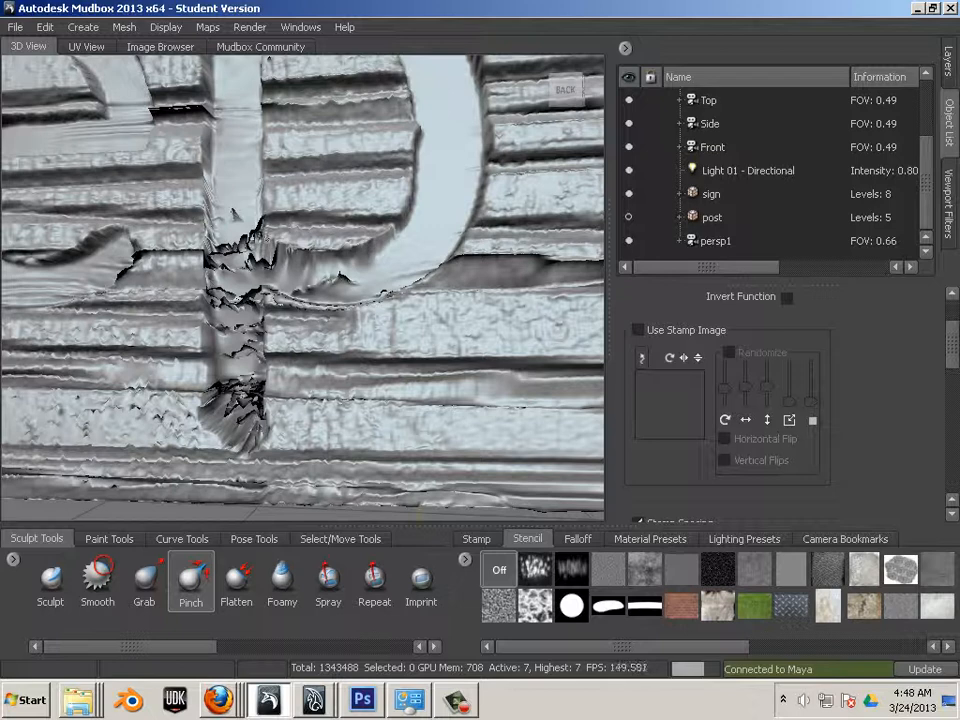
left_click_drag(273, 328, 262, 418)
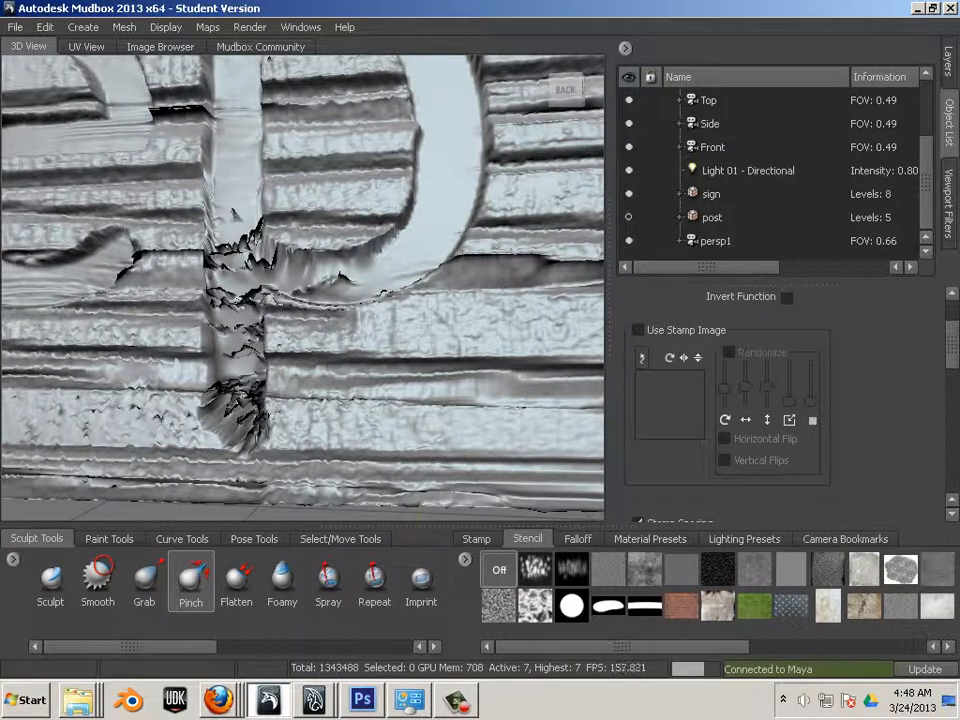
left_click_drag(215, 330, 218, 400)
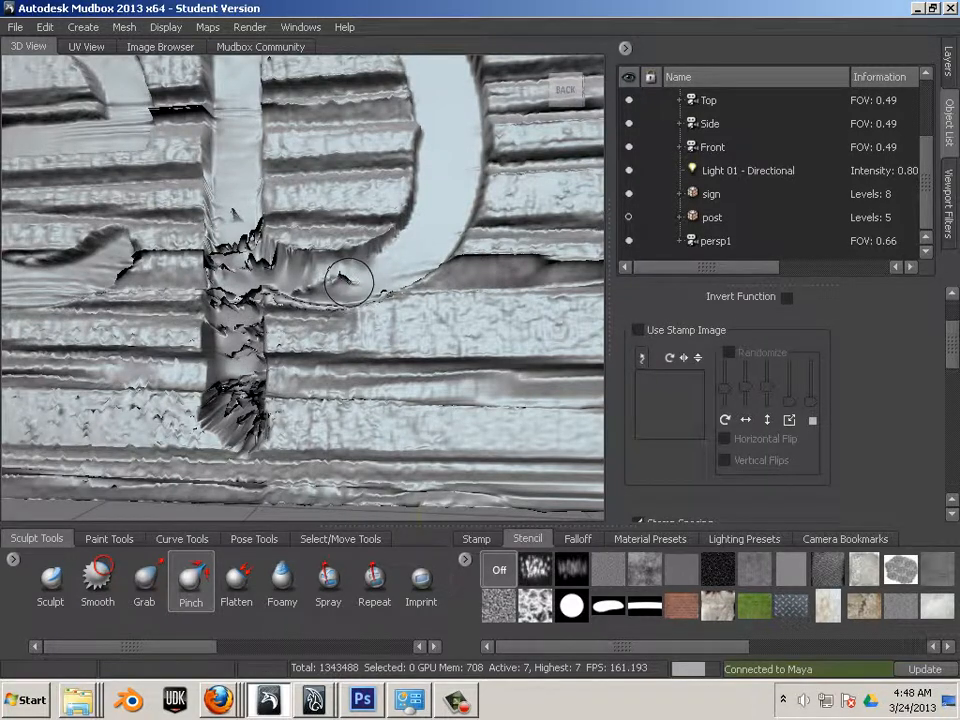
Smooth the remaining spikes in the p's lower bowl and along its stem on the back face.
key("shift")
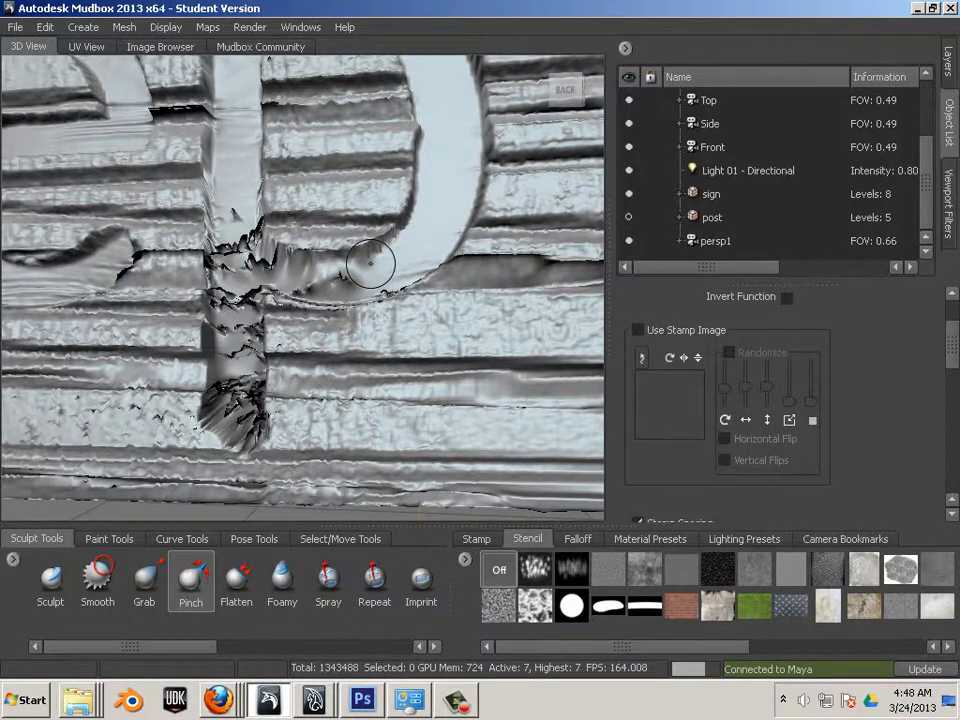
scroll(393, 302, "down", 5)
scroll(396, 306, "down", 2)
mouse_move(373, 325)
left_mouse_down("alt")
mouse_move(338, 334)
mouse_move(364, 328)
left_mouse_up("alt")
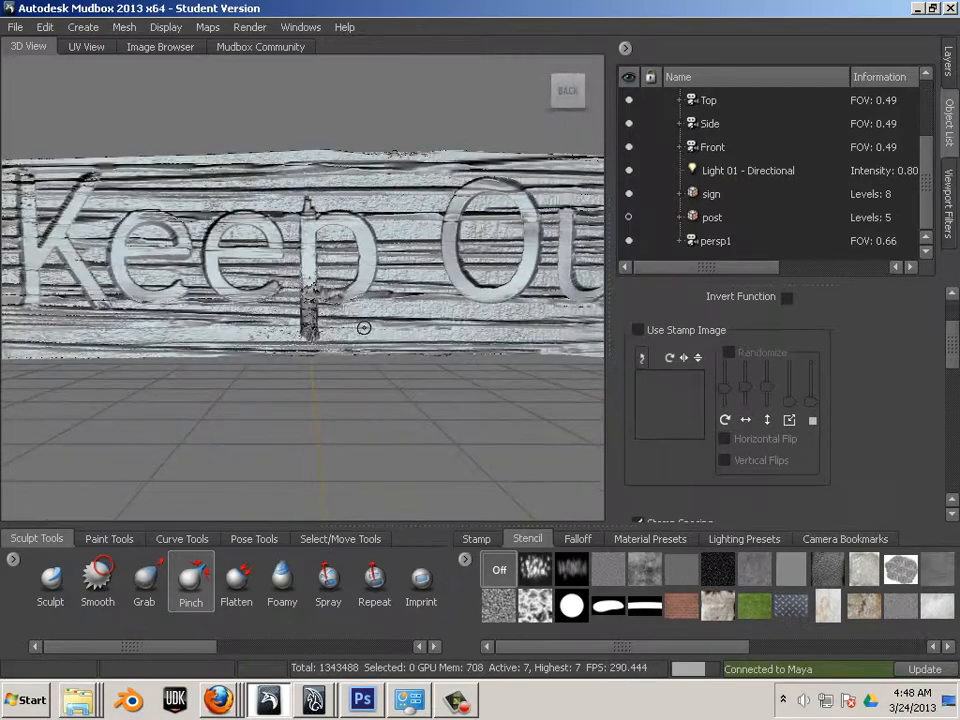
scroll(364, 328, "up", 6)
scroll(361, 315, "up", 4)
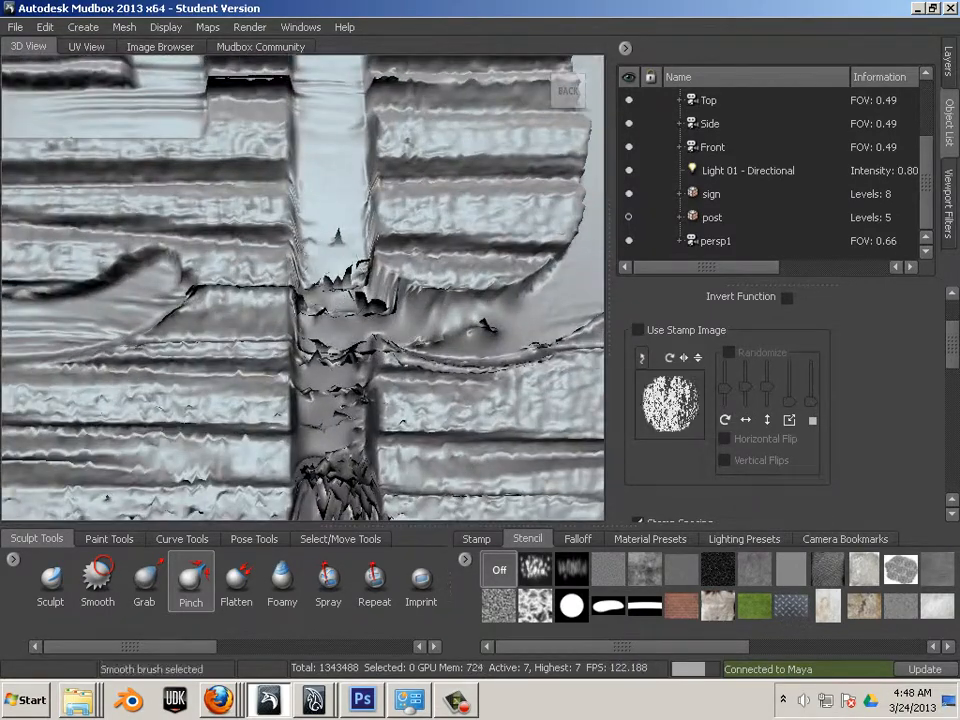
left_click_drag(329, 277, 349, 259, "shift")
mouse_move(258, 200)
left_mouse_down("shift")
mouse_move(248, 210)
mouse_move(262, 265)
mouse_move(244, 372)
left_mouse_up("shift")
scroll(248, 350, "down", 10)
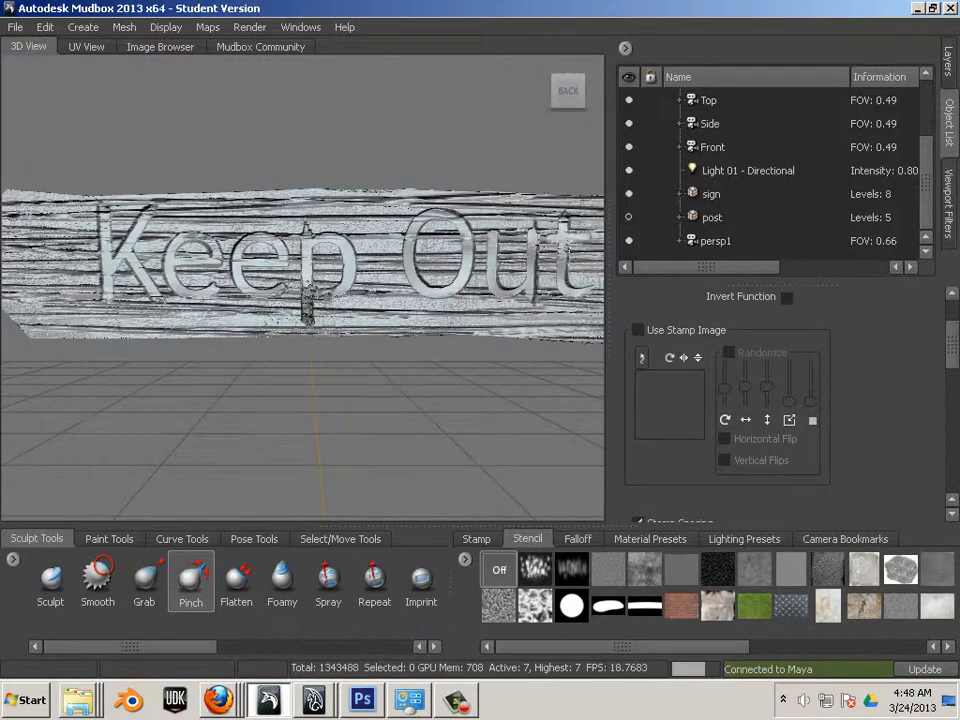
Examine the depth of the carved lettering and the slanted end of the sign from the side.
left_click_drag(487, 391, 448, 392, "alt")
middle_click_drag(448, 392, 309, 394, "alt")
right_click_drag(309, 394, 353, 388, "alt")
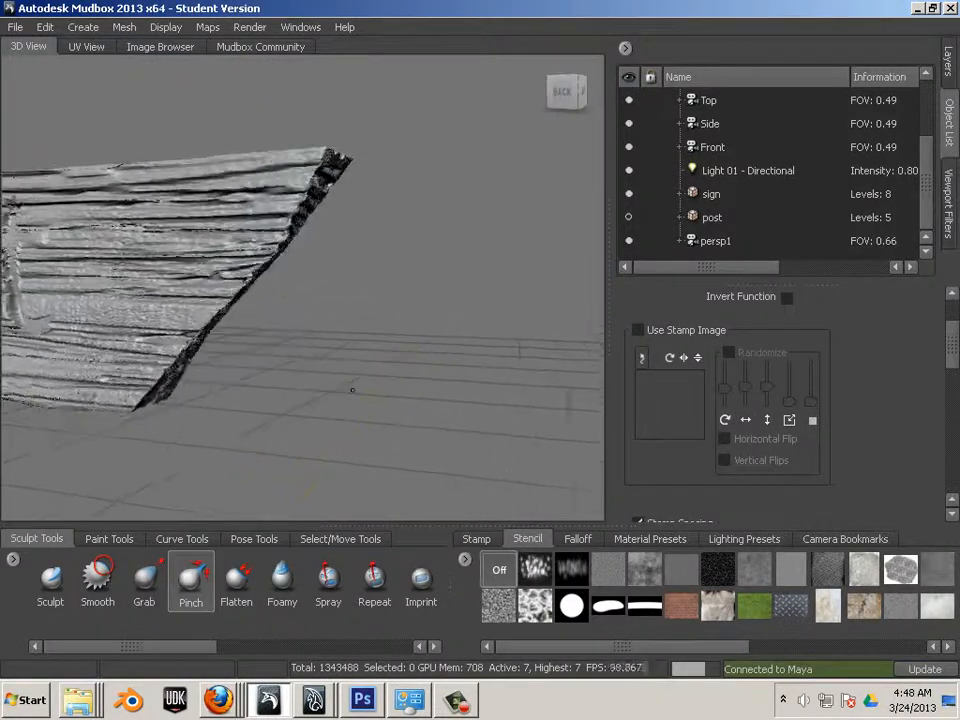
left_click_drag(353, 388, 250, 391, "alt")
right_click_drag(250, 391, 412, 374, "alt")
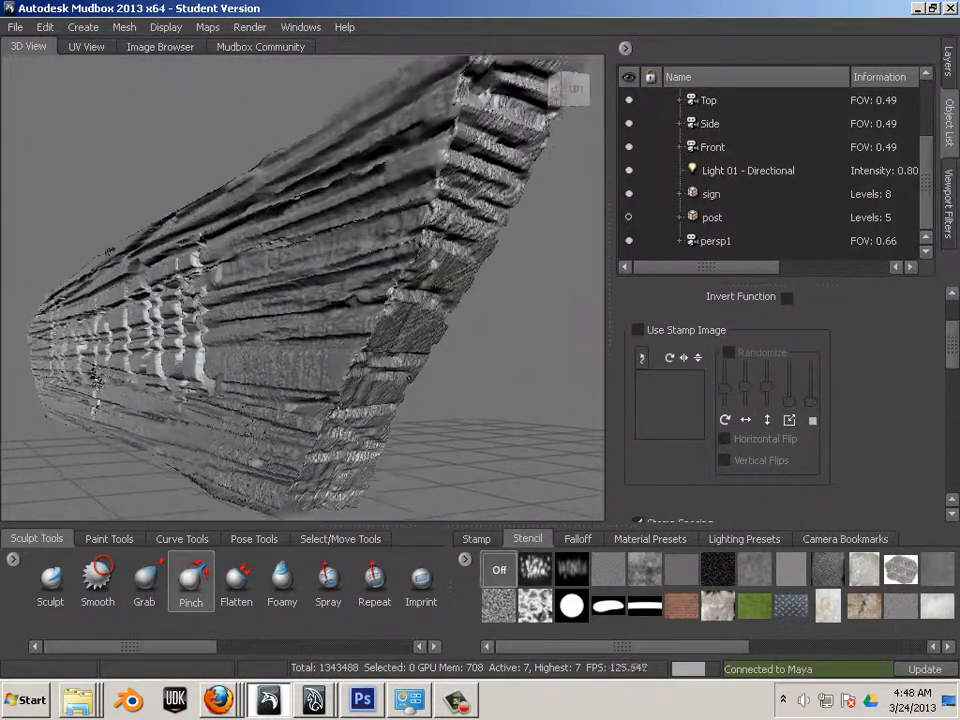
left_click_drag(412, 374, 404, 368, "alt")
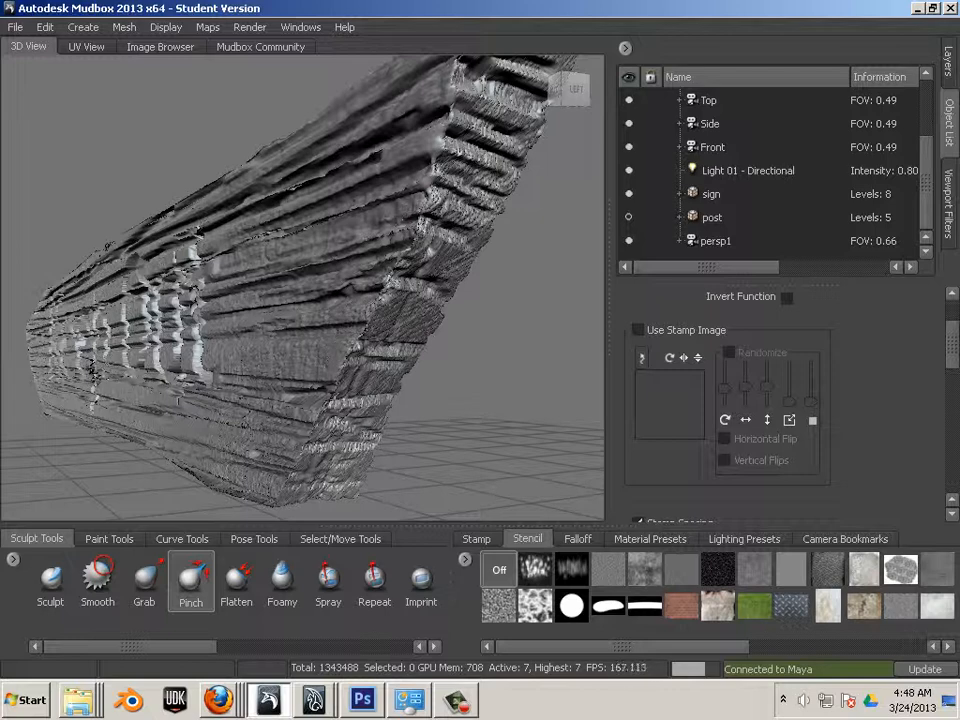
left_click_drag(404, 368, 307, 373, "alt")
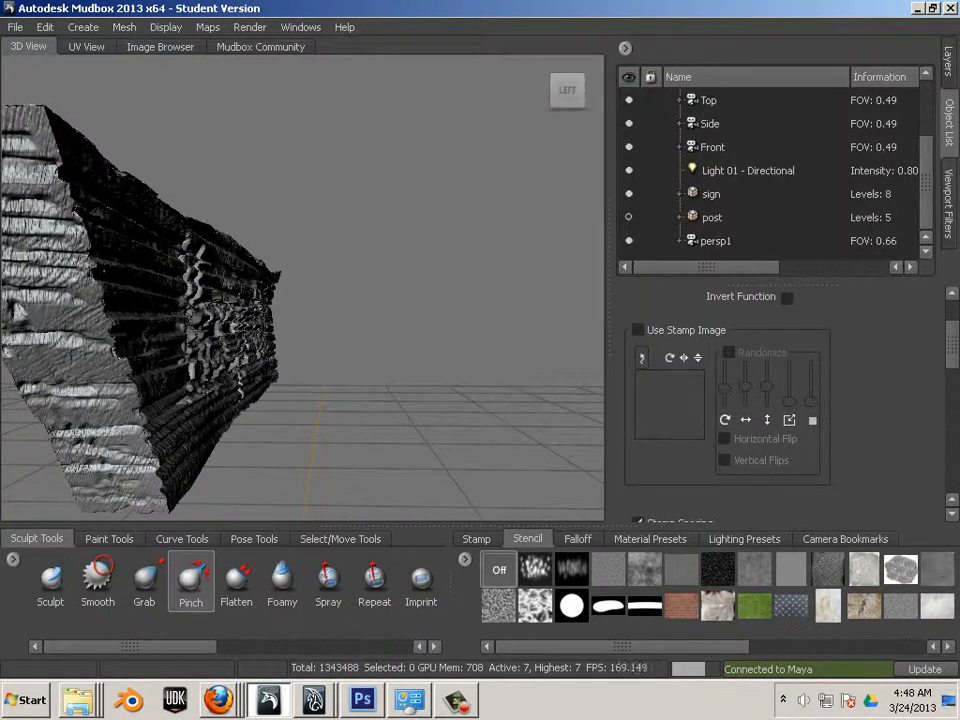
left_click_drag(530, 372, 420, 354, "alt")
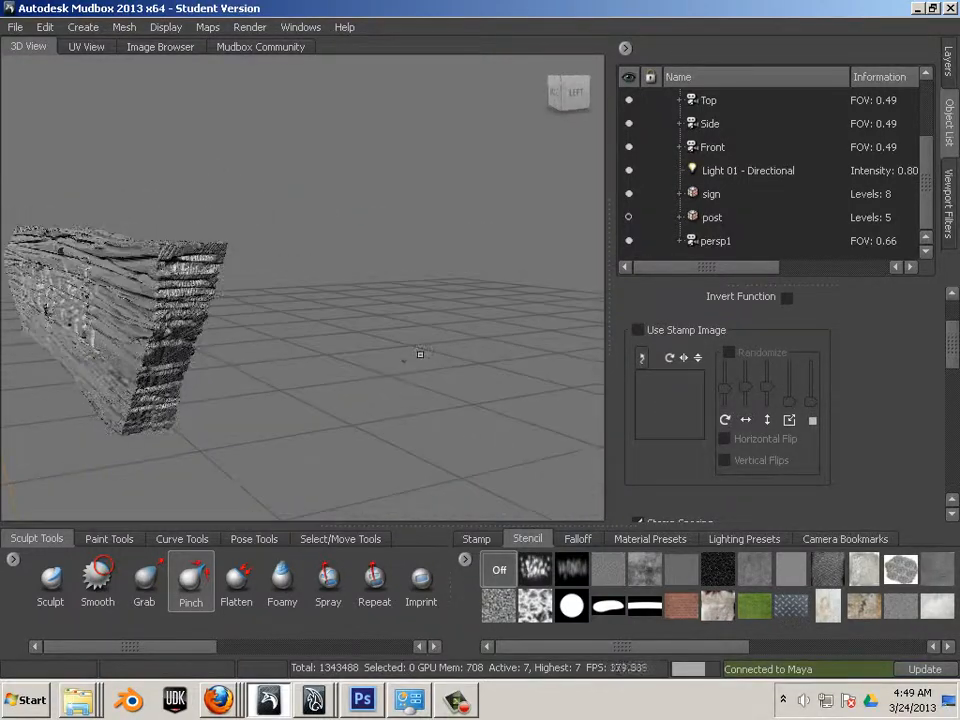
Reshape the slanted end of the sign beside the K into a more irregular, worn edge with the Grab brush.
left_click(153, 580)
left_click_drag(290, 436, 120, 439, "alt")
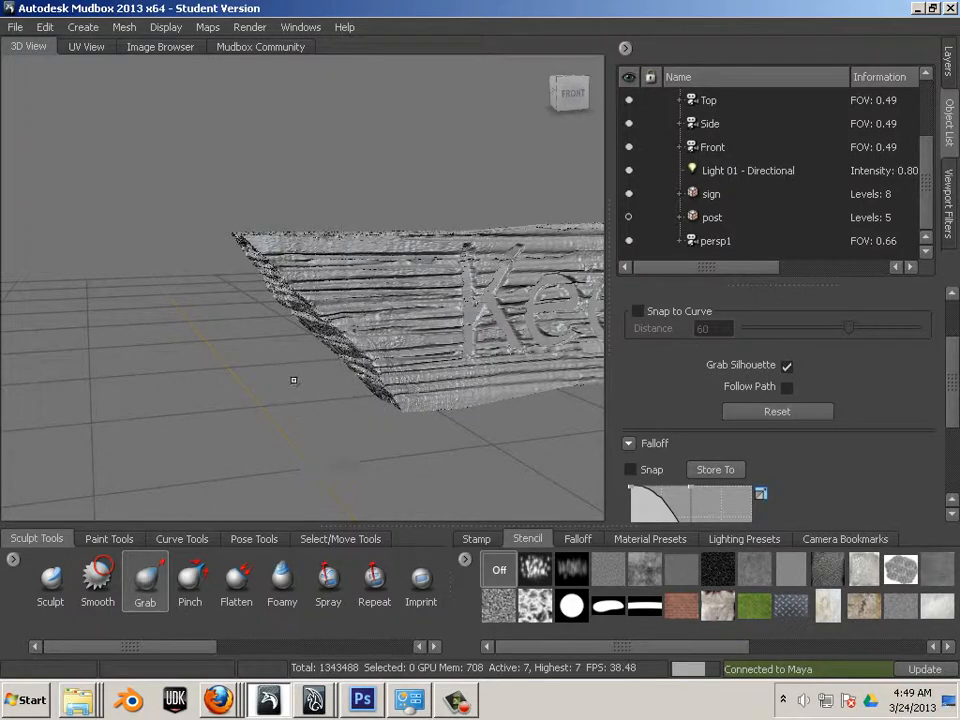
left_click_drag(288, 340, 295, 387, "alt")
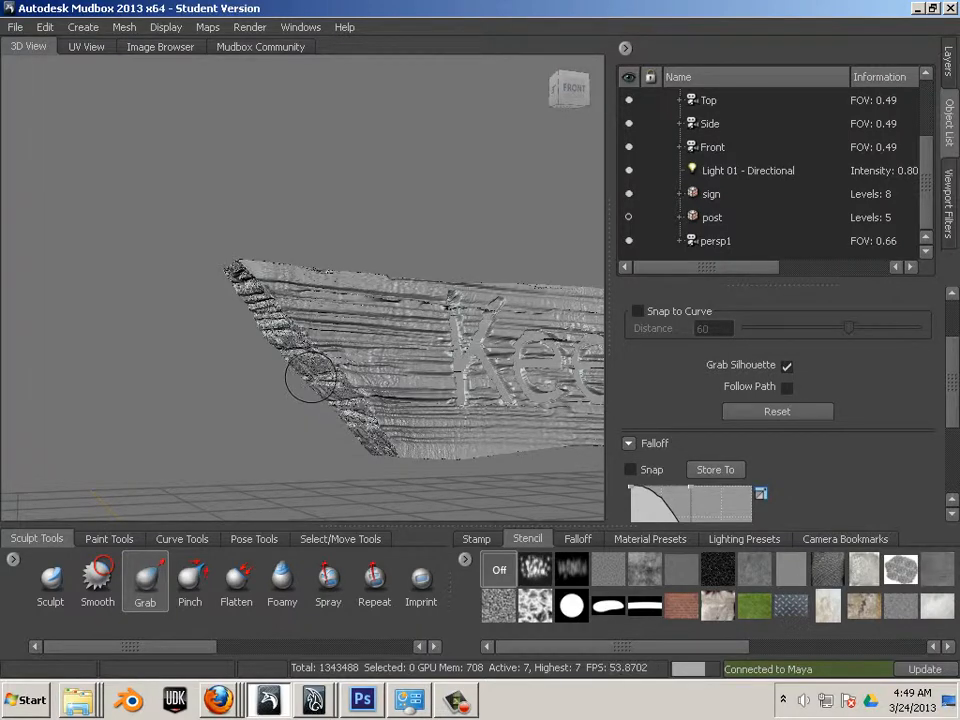
left_click_drag(290, 397, 300, 290, "alt")
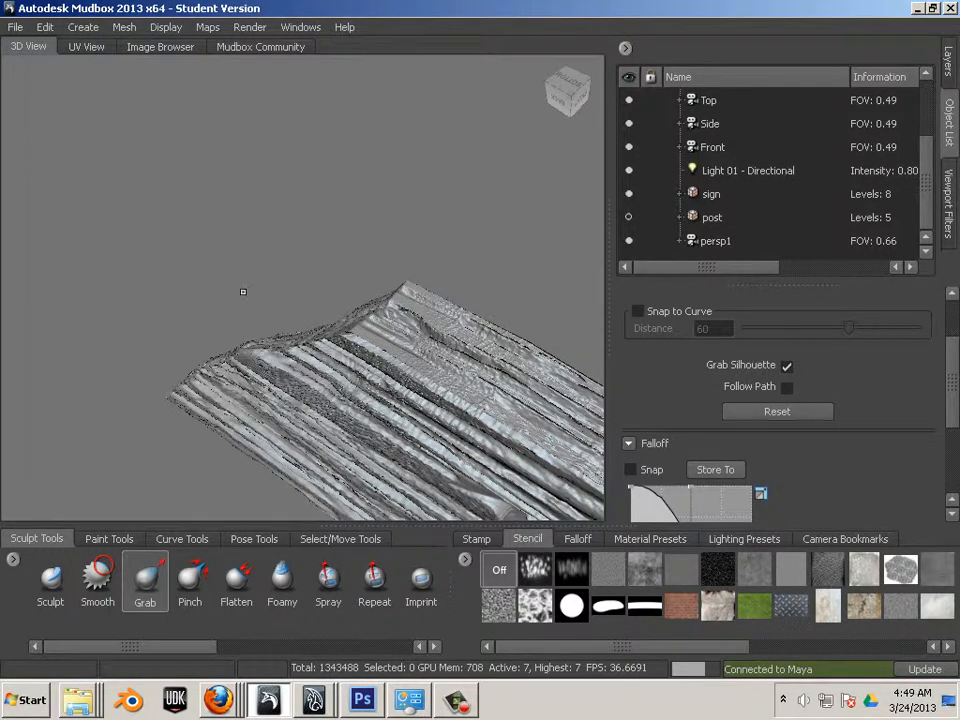
left_click_drag(242, 291, 350, 238, "alt")
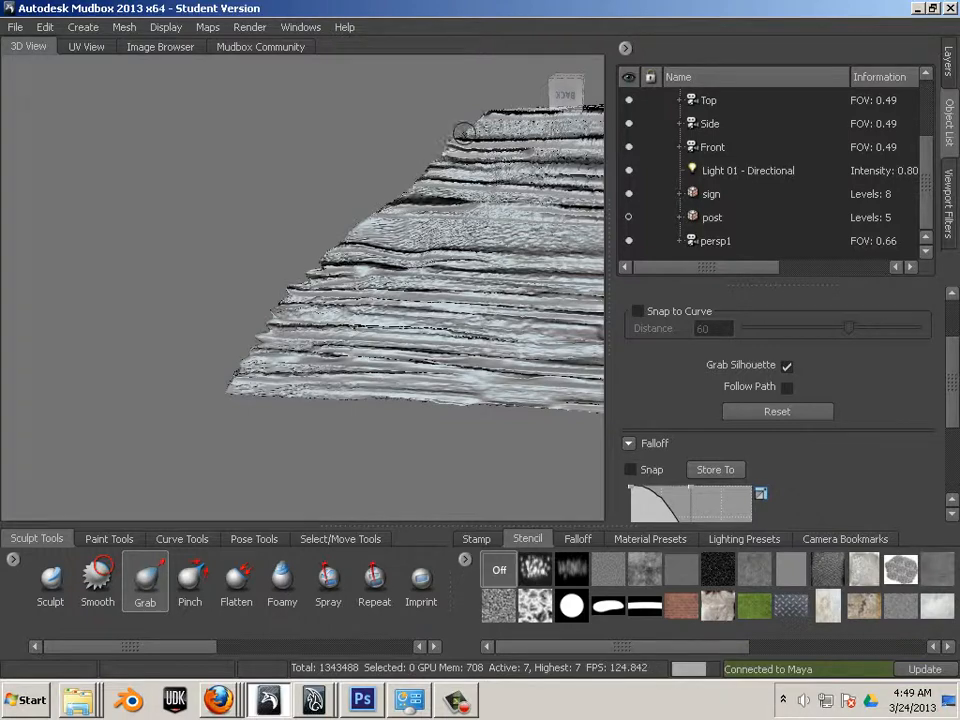
left_click_drag(291, 145, 434, 217, "alt")
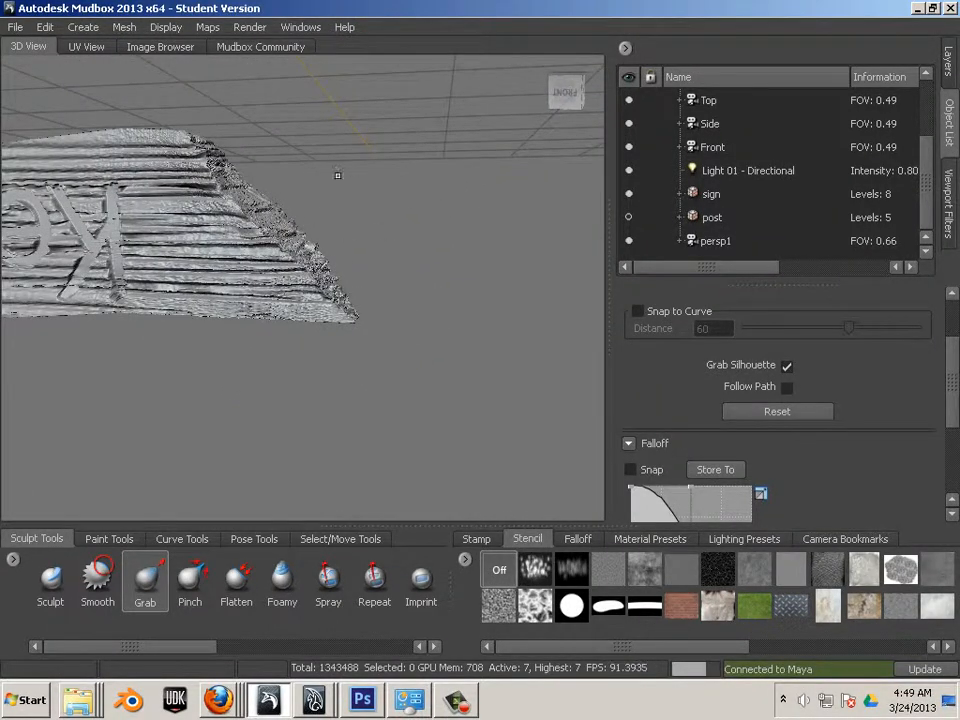
left_click_drag(338, 175, 356, 343, "alt")
left_click_drag(369, 219, 378, 300, "alt")
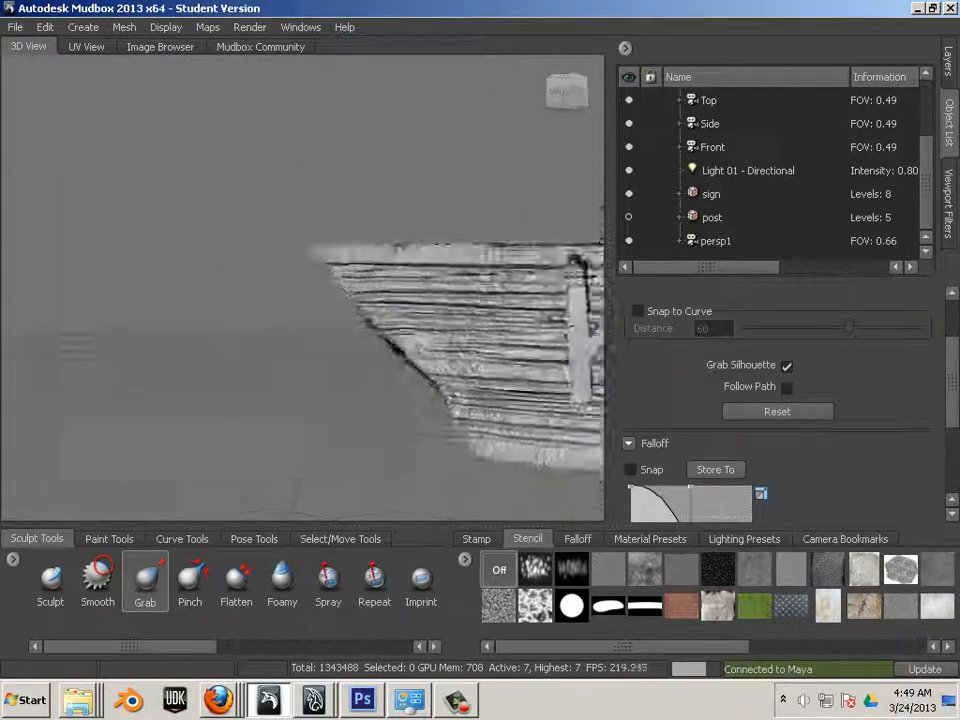
Reshape the pointed end of the sign beyond the word Out with the Grab brush, working from the front and back faces.
left_click_drag(442, 244, 495, 225, "alt")
middle_click_drag(421, 241, 325, 250, "alt")
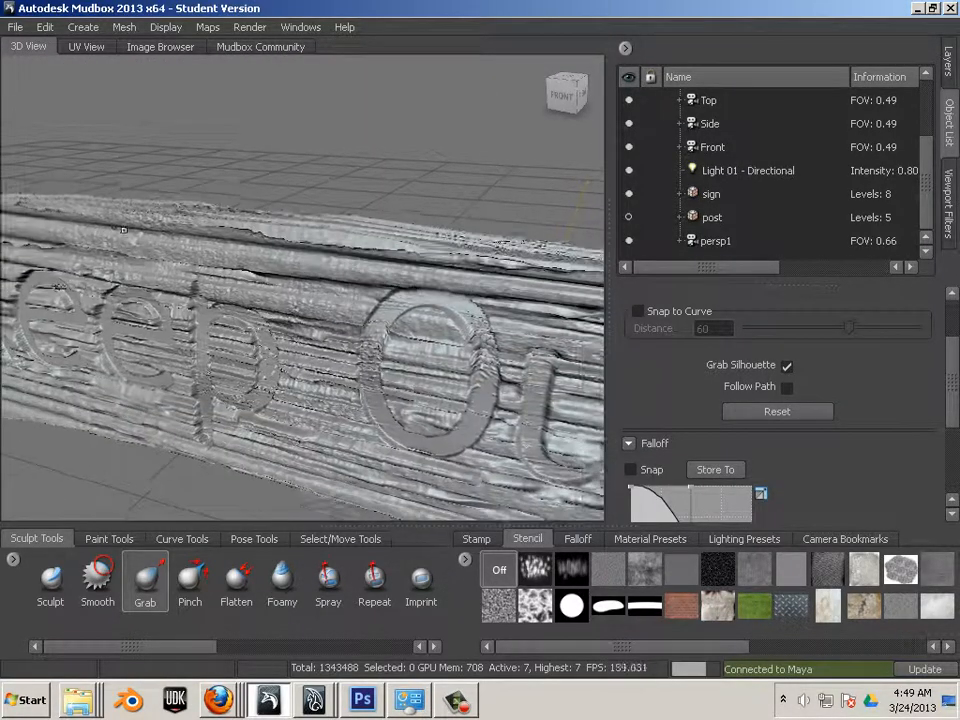
middle_click_drag(490, 245, 336, 291, "alt")
left_click_drag(394, 290, 431, 284, "alt")
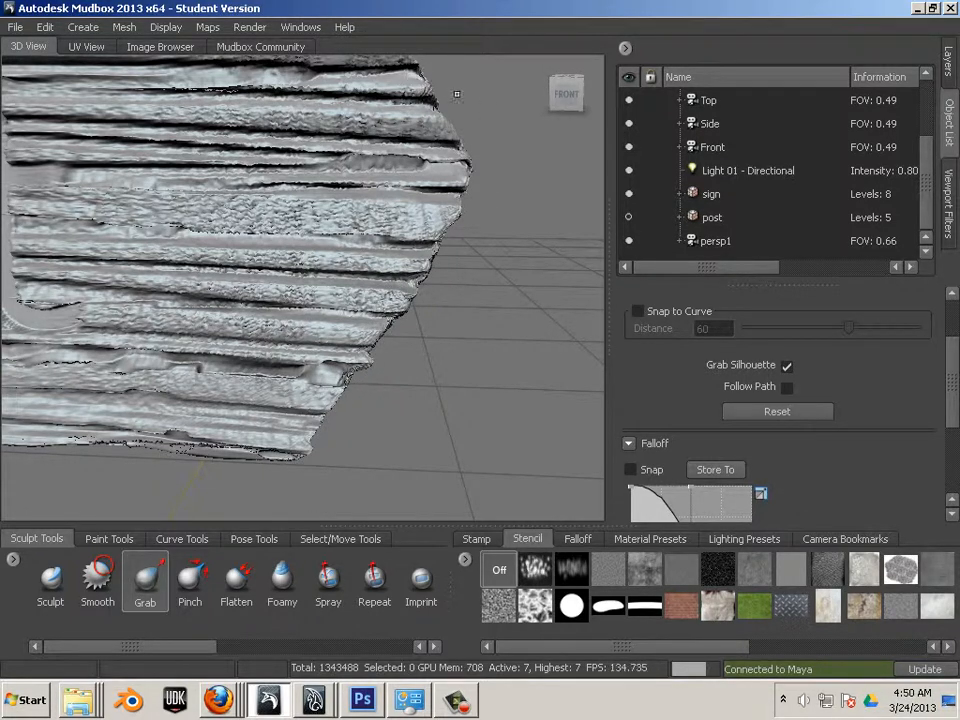
left_click_drag(570, 135, 292, 156, "alt")
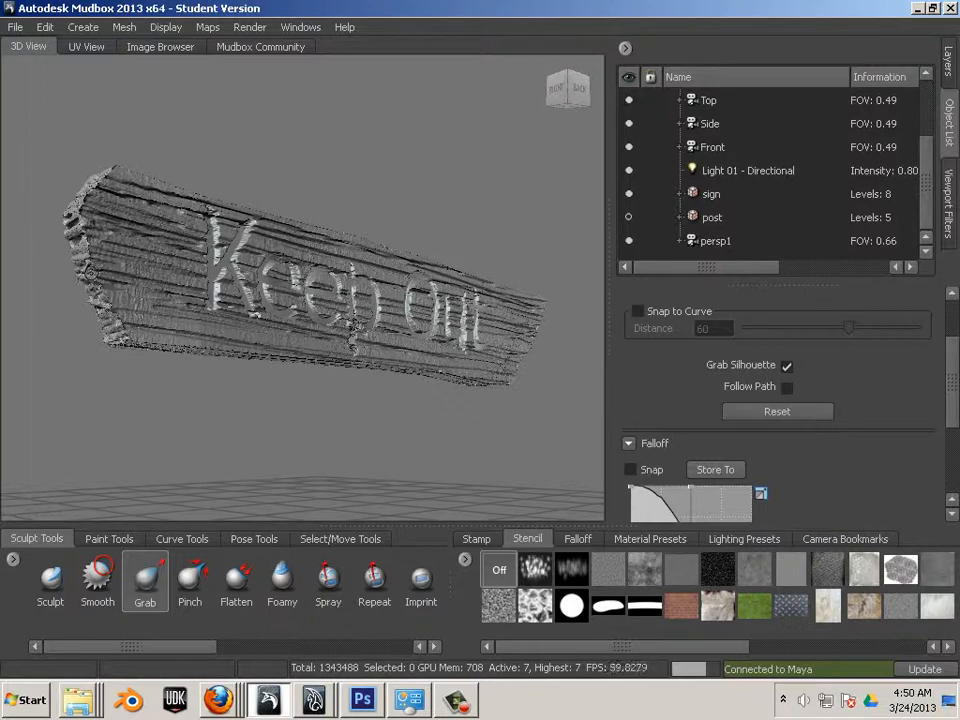
left_click_drag(58, 353, 7, 312, "alt")
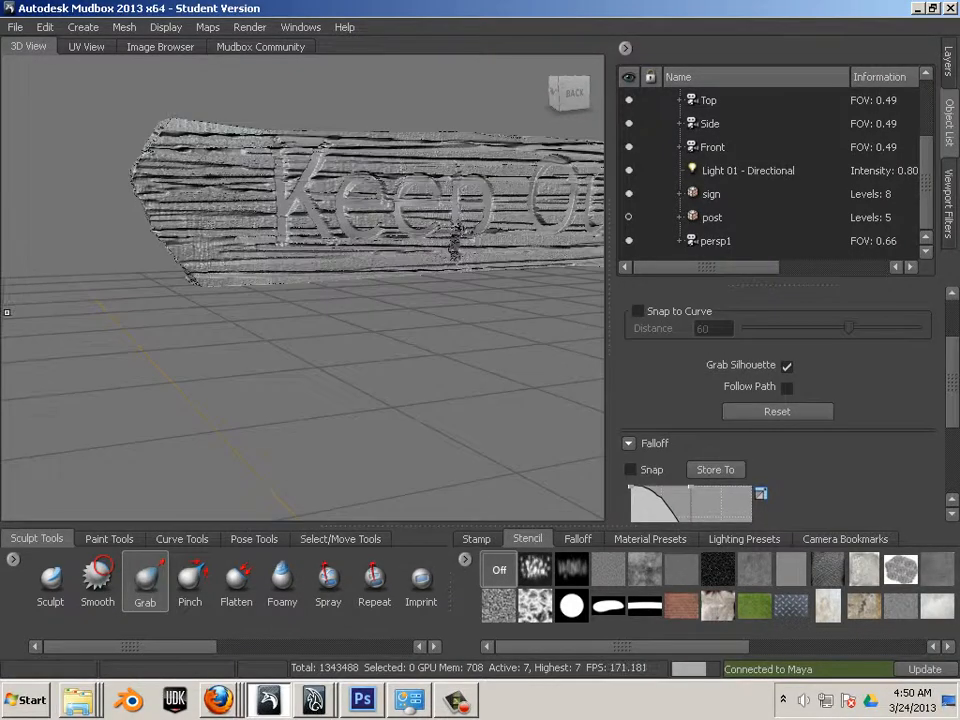
scroll(7, 312, "up", 5)
middle_click_drag(7, 312, 217, 427, "alt")
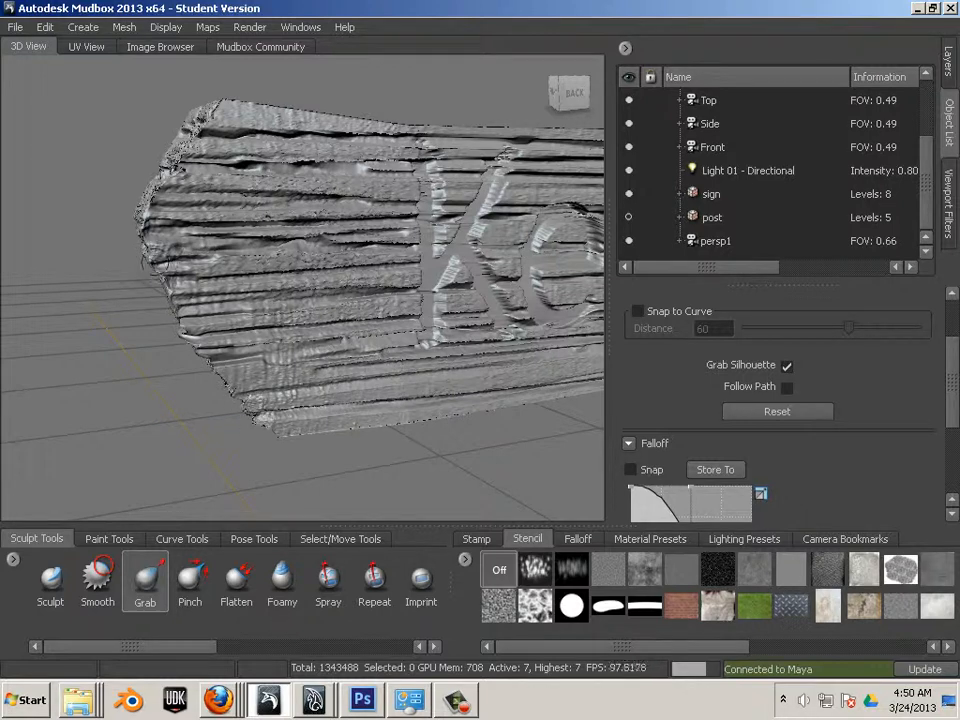
left_click_drag(75, 201, 245, 219, "alt")
mouse_move(175, 161)
left_mouse_down("alt")
mouse_move(182, 182)
mouse_move(150, 210)
mouse_move(377, 257)
mouse_move(477, 241)
mouse_move(225, 208)
mouse_move(165, 179)
left_mouse_up("alt")
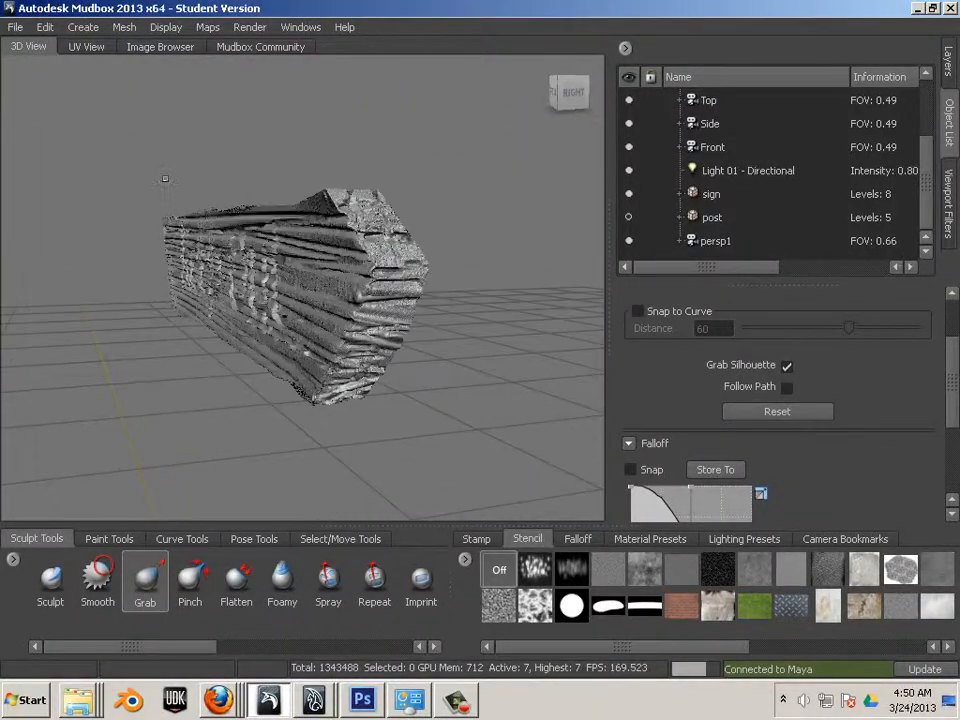
Show the post temporarily to check how the sign sits against it, and hide the post again.
left_click(628, 217)
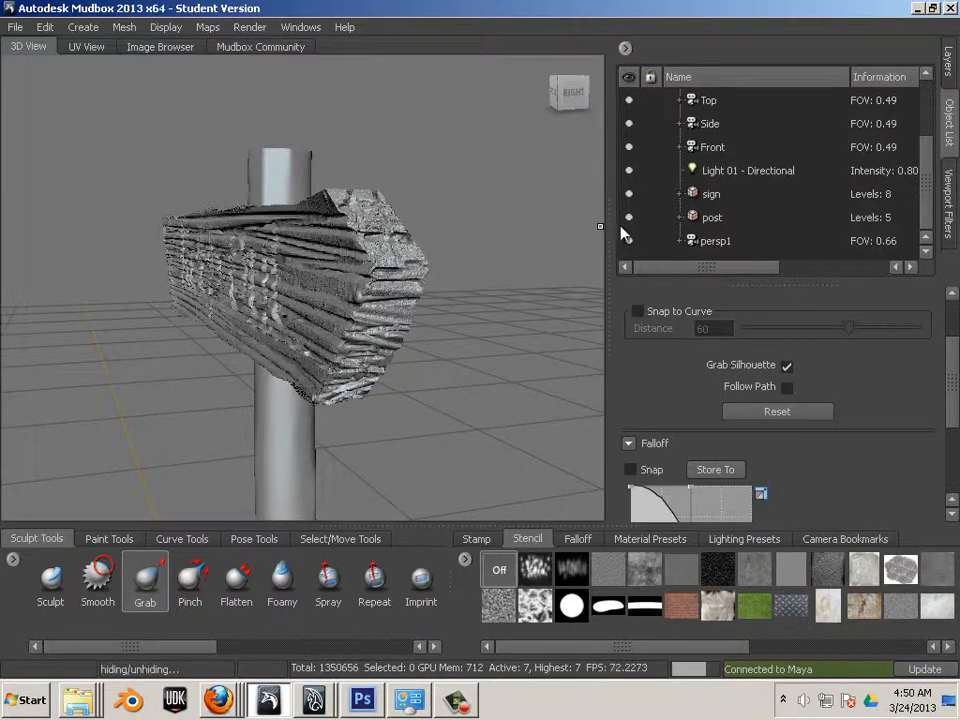
left_click_drag(289, 188, 408, 240, "alt")
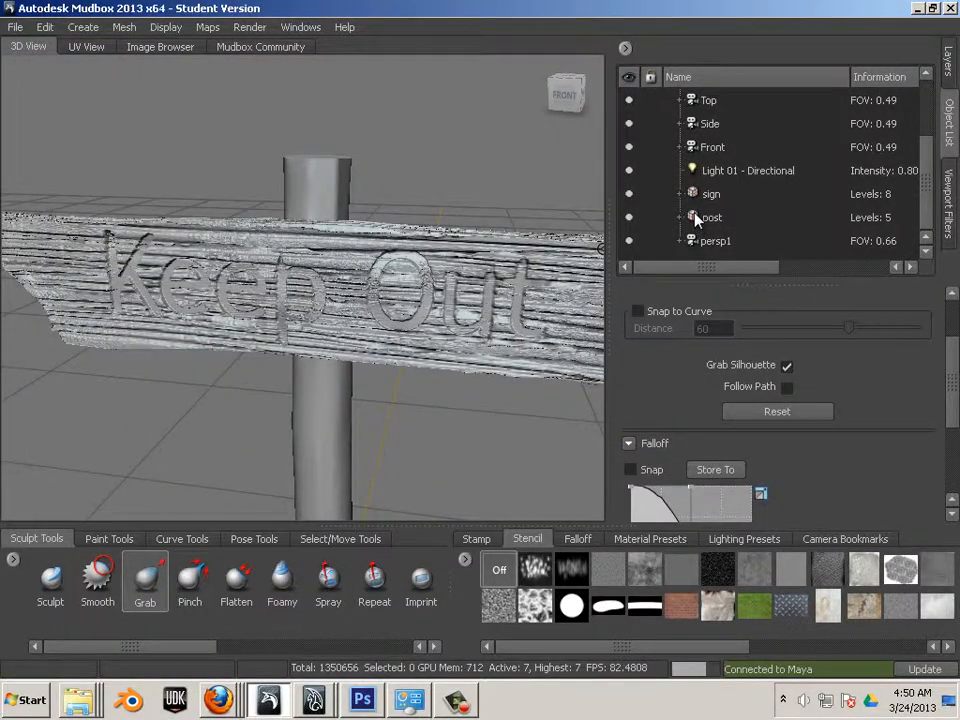
left_click(697, 218)
left_click(630, 218)
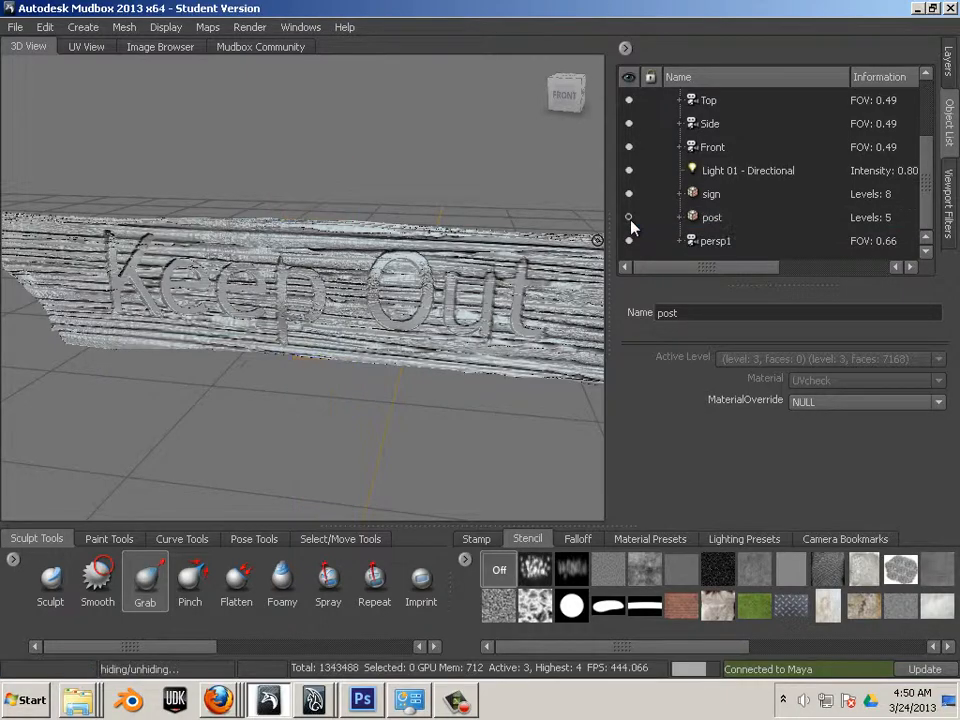
mouse_move(390, 275)
left_mouse_down("alt")
mouse_move(480, 290)
mouse_move(500, 250)
mouse_move(505, 305)
mouse_move(430, 285)
mouse_move(400, 265)
mouse_move(345, 275)
mouse_move(315, 310)
mouse_move(470, 300)
mouse_move(430, 270)
mouse_move(385, 268)
mouse_move(400, 262)
left_mouse_up("alt")
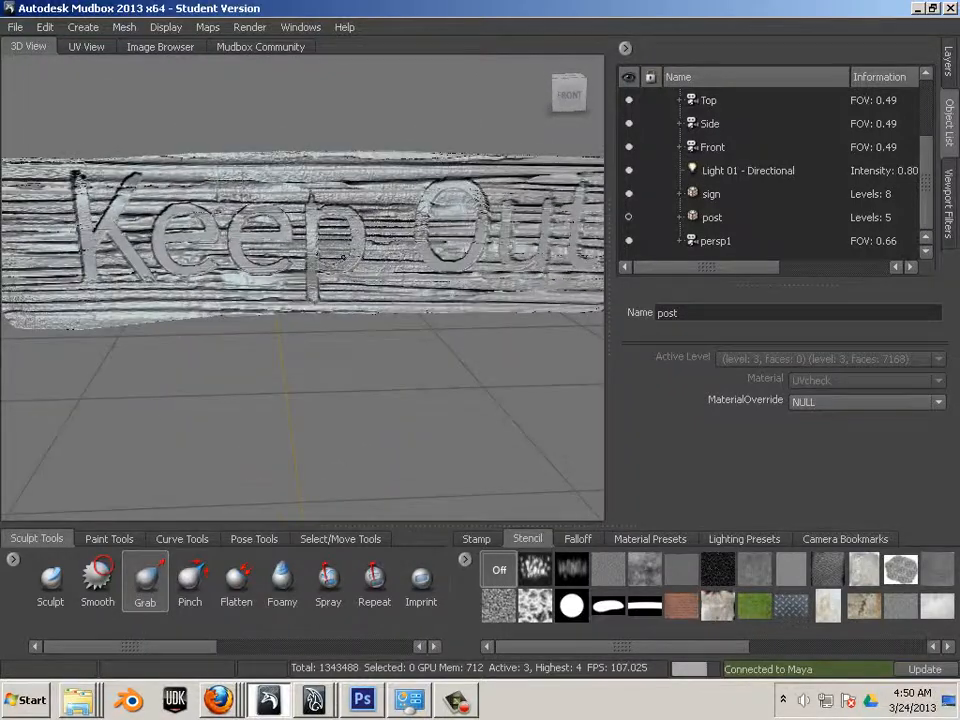